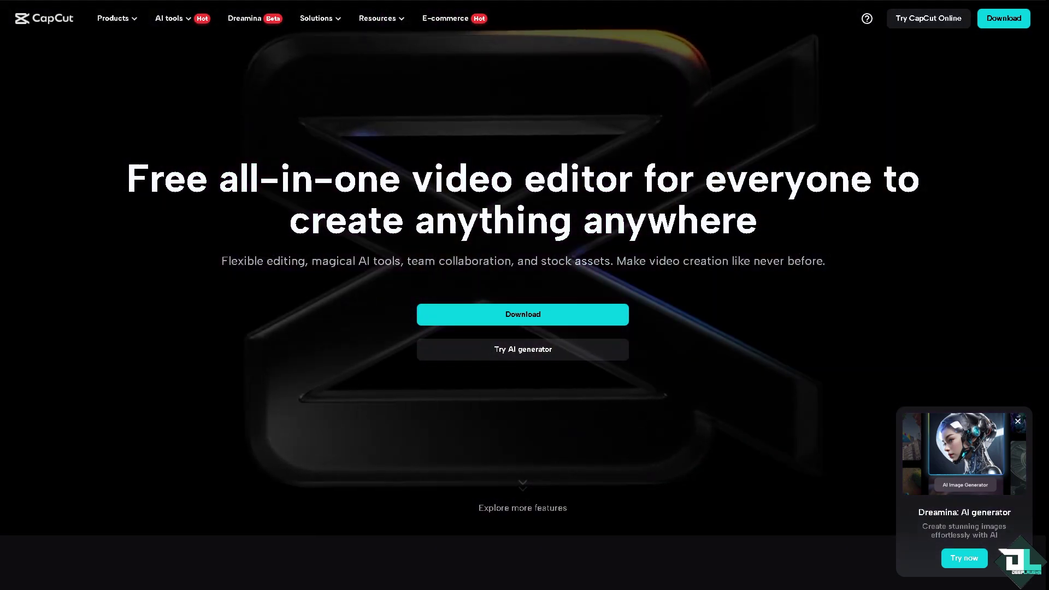
Step: Scroll the CapCut homepage down to the Remove background feature demo
scroll(523, 295, down, 5)
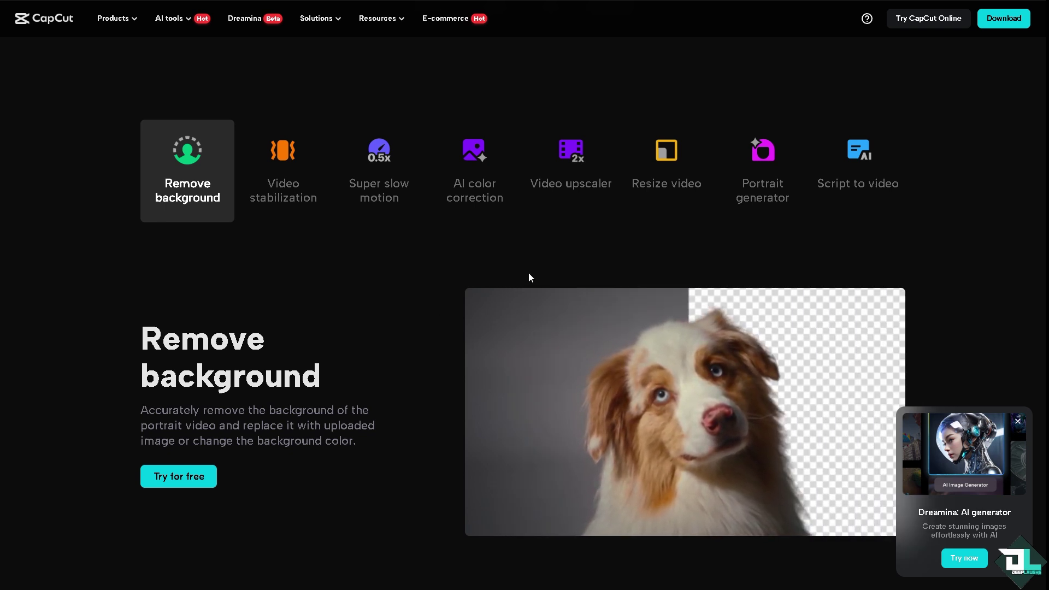
Step: Launch CapCut Online and page through its welcome slideshow to the final slide
click(935, 19)
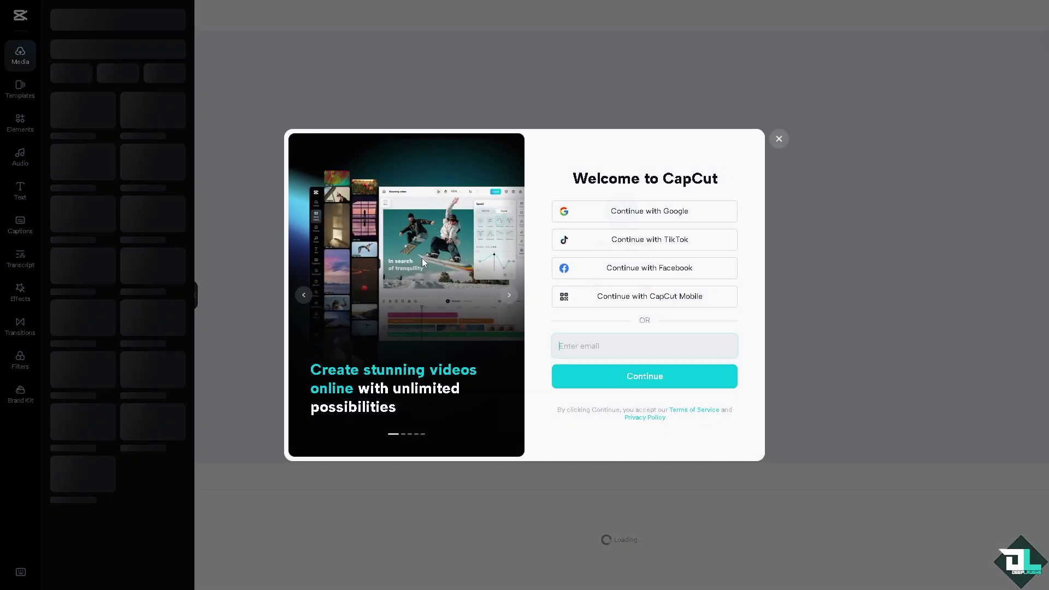
click(511, 296)
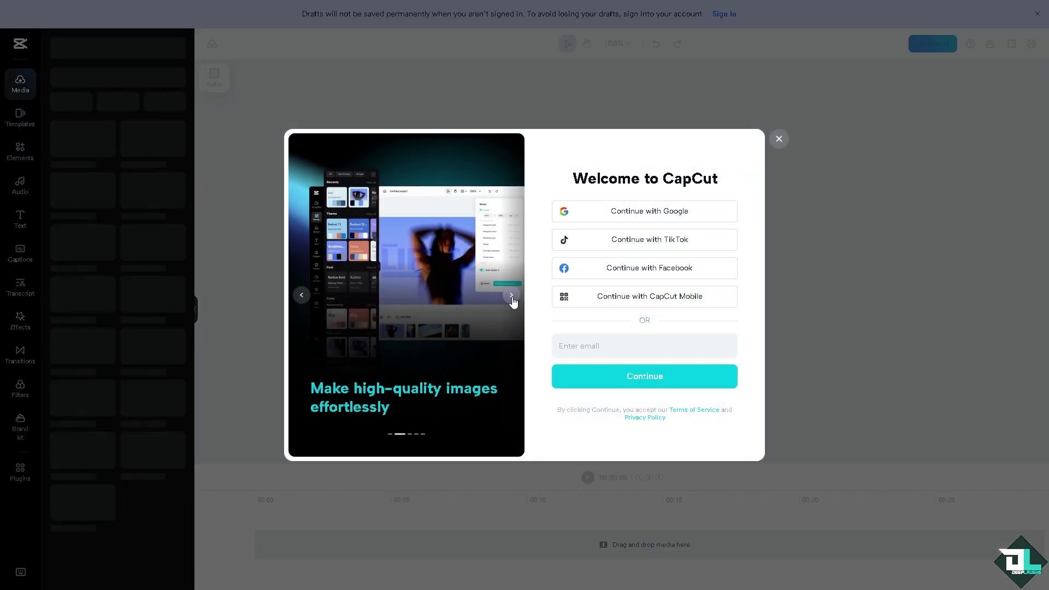
click(511, 296)
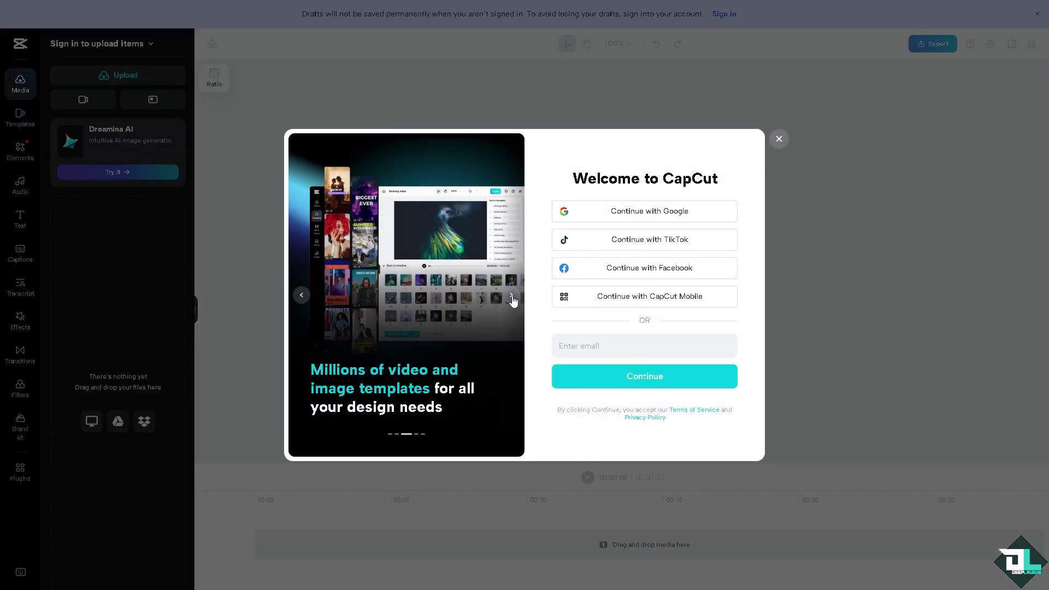
click(511, 296)
click(645, 345)
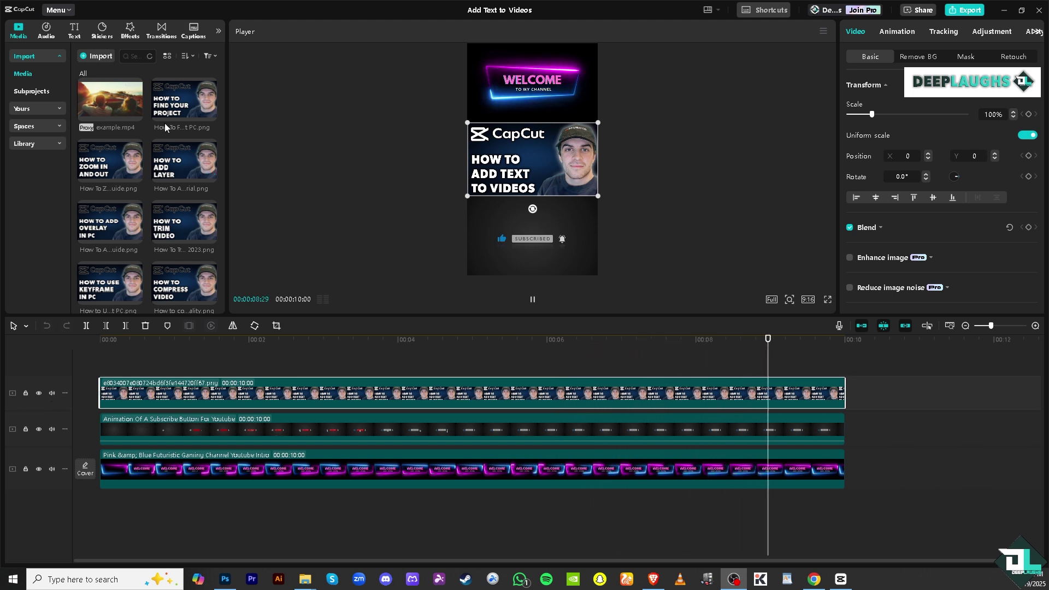
click(60, 144)
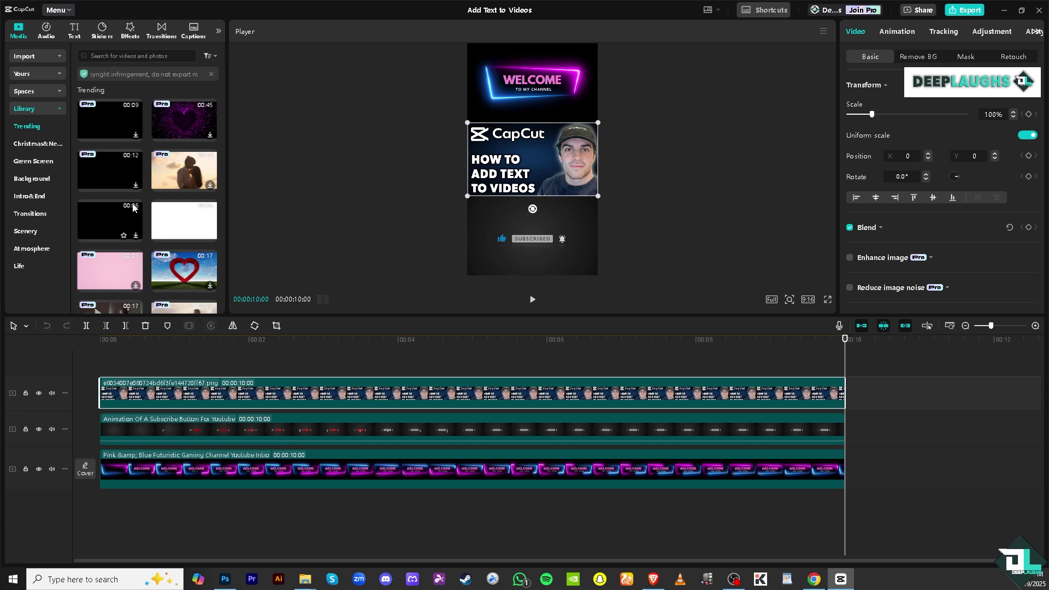
scroll(134, 207, down, 3)
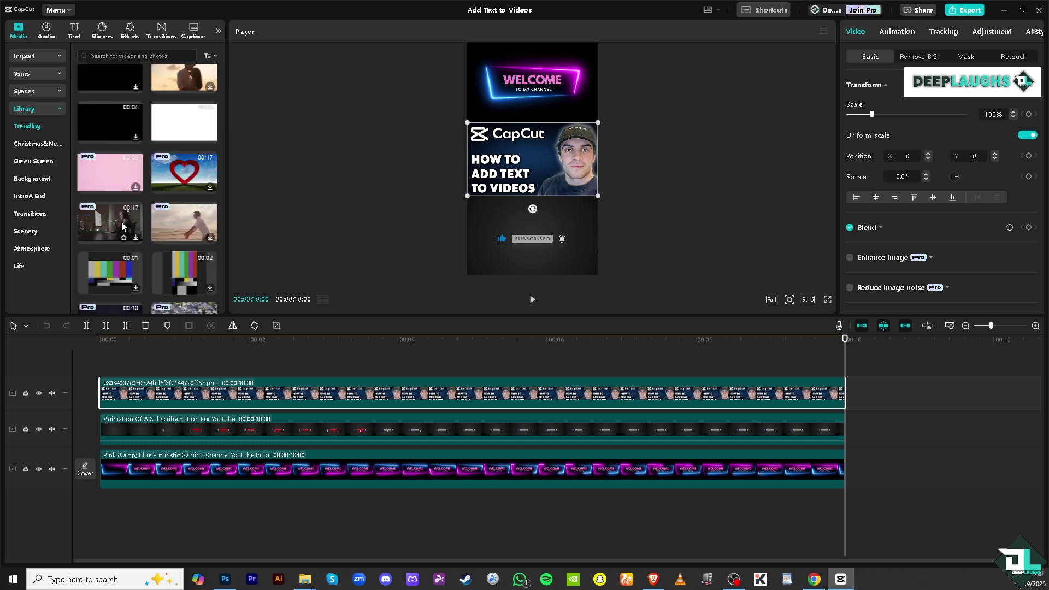
scroll(121, 237, down, 1)
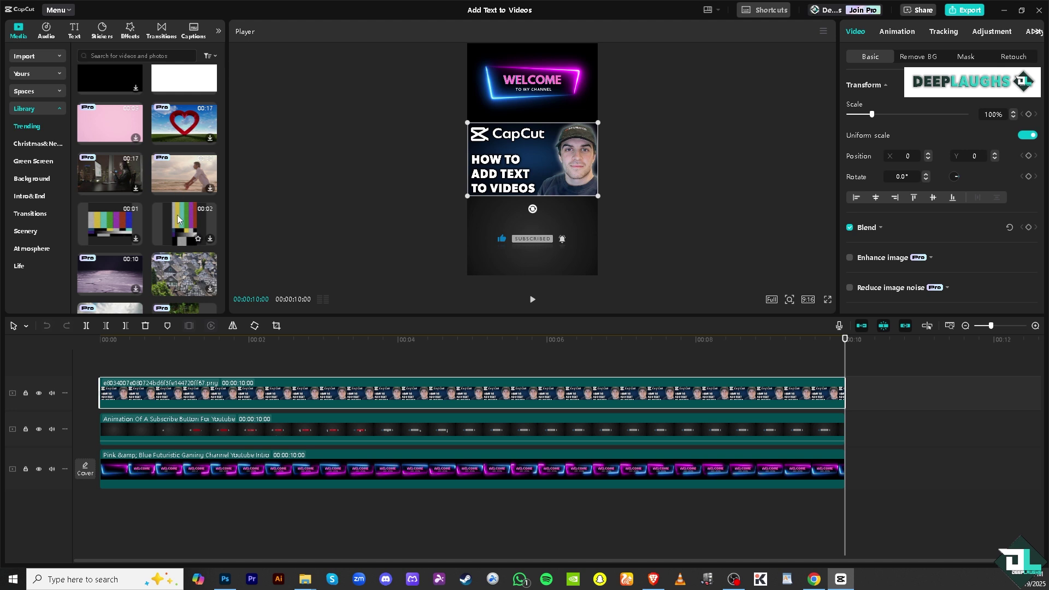
click(62, 62)
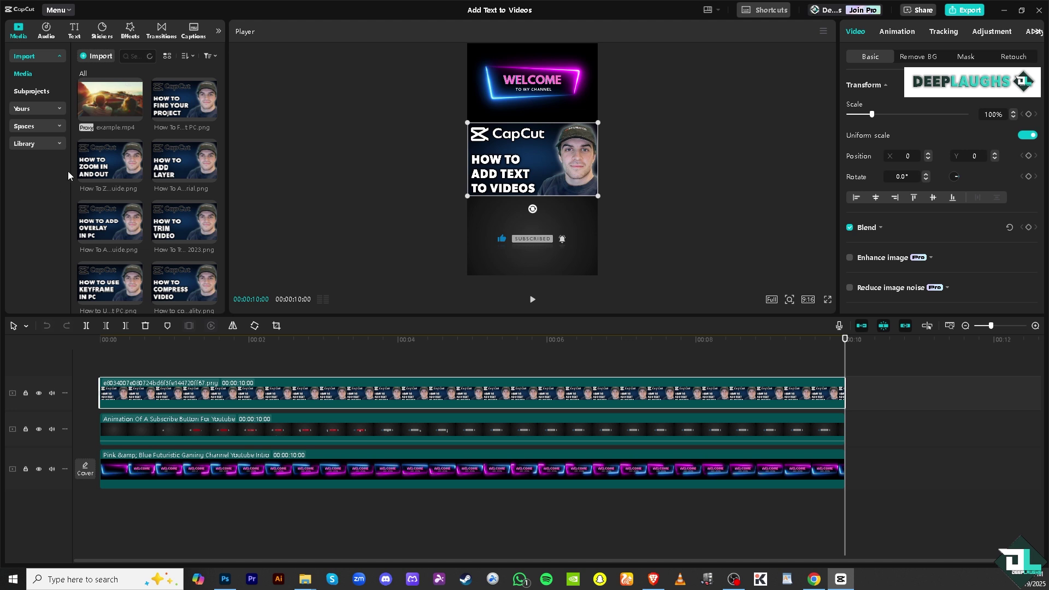
click(532, 300)
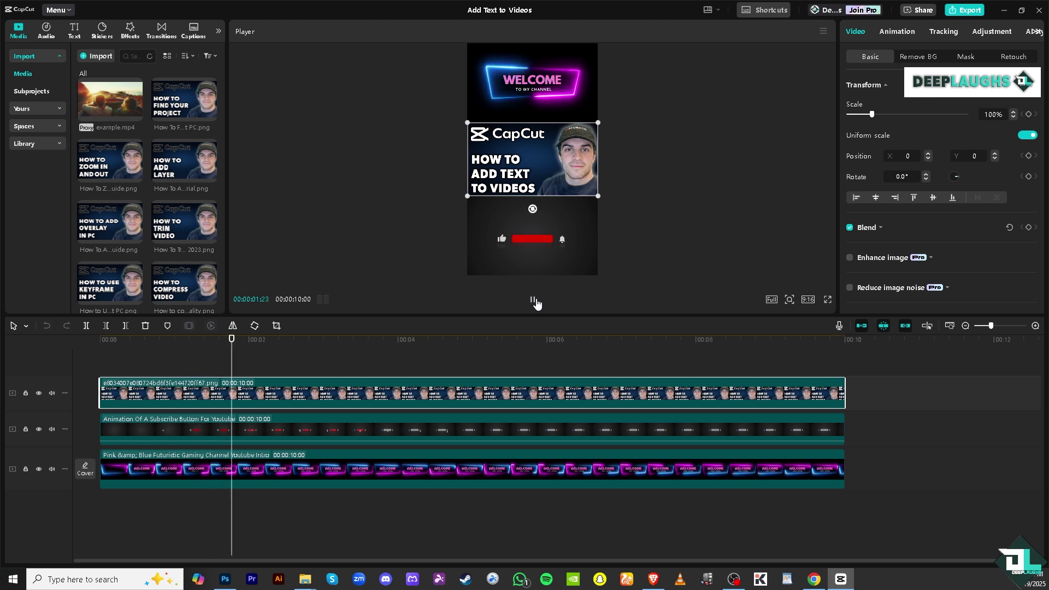
click(533, 300)
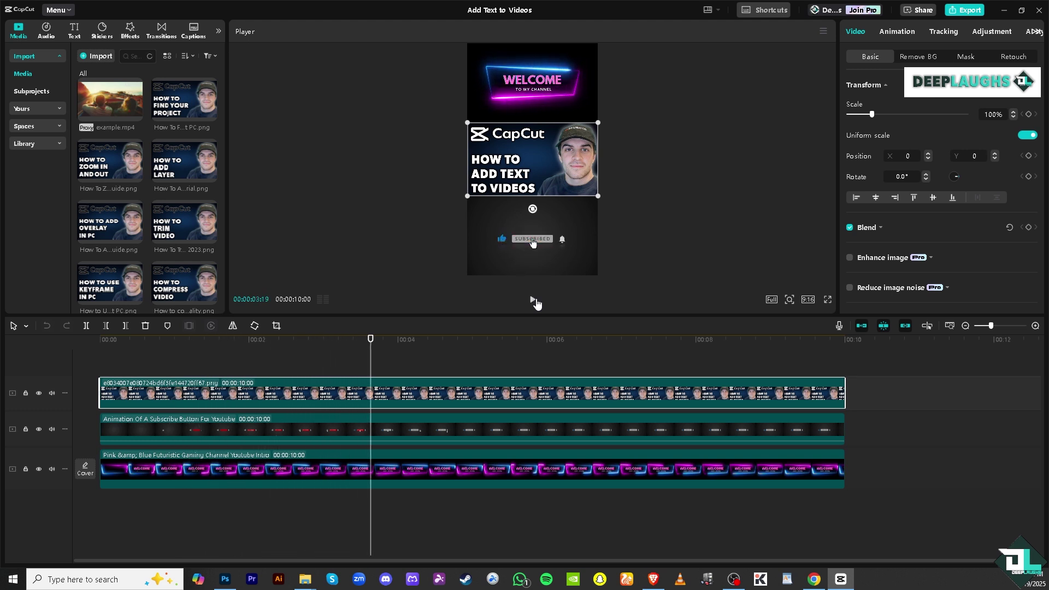
Step: Browse Text effects and Text templates, then preview the Default text style over the video
click(76, 33)
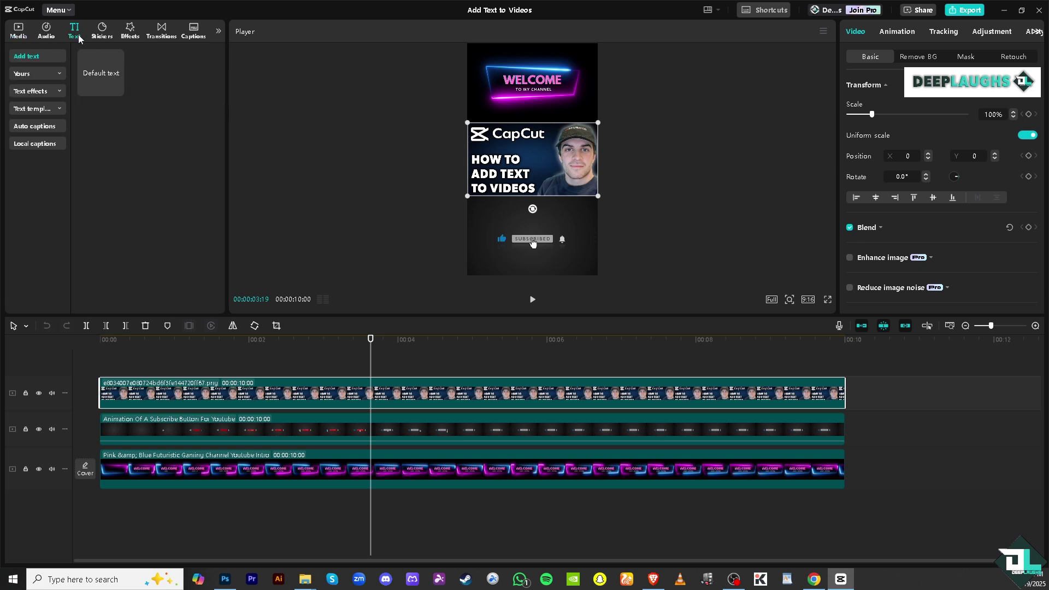
click(59, 90)
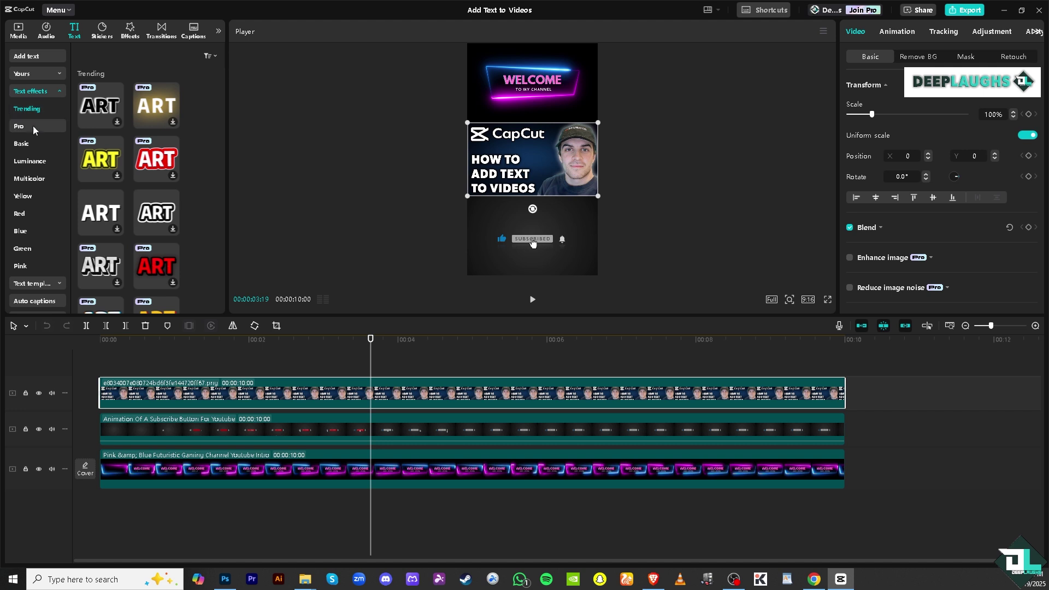
click(54, 284)
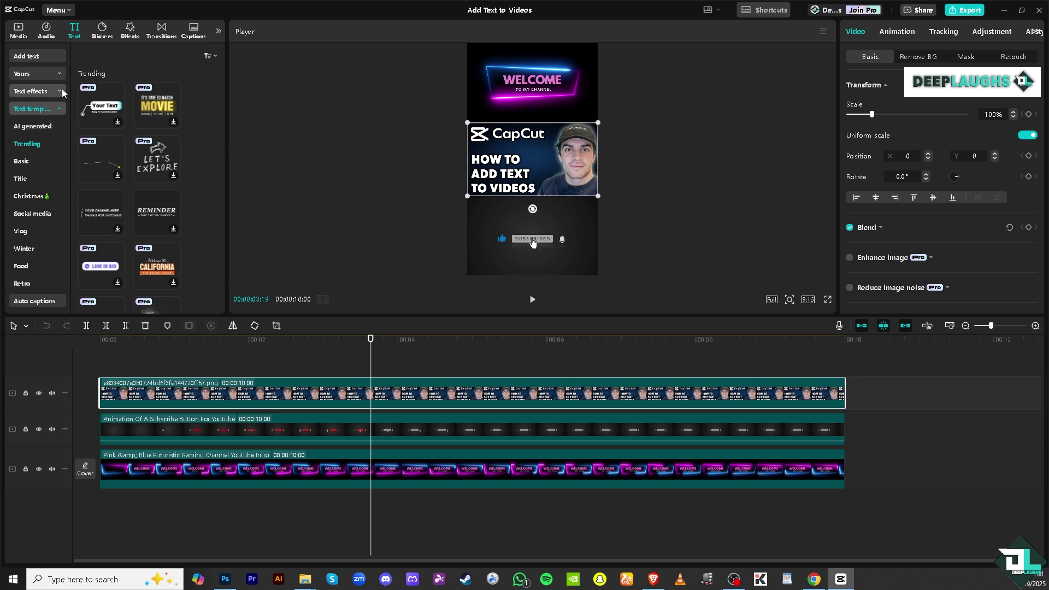
click(40, 58)
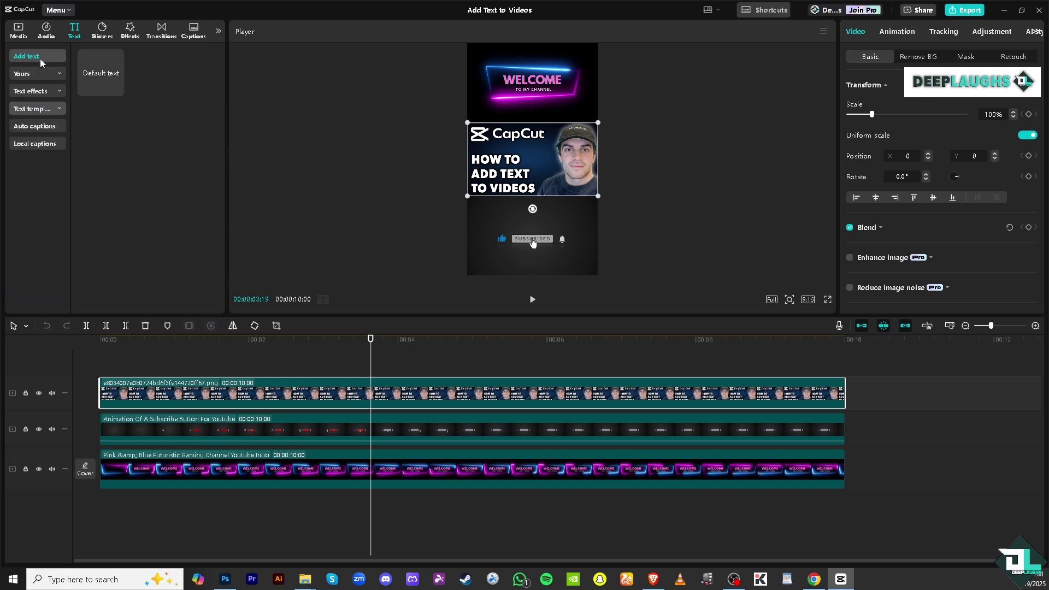
mouse_move(105, 82)
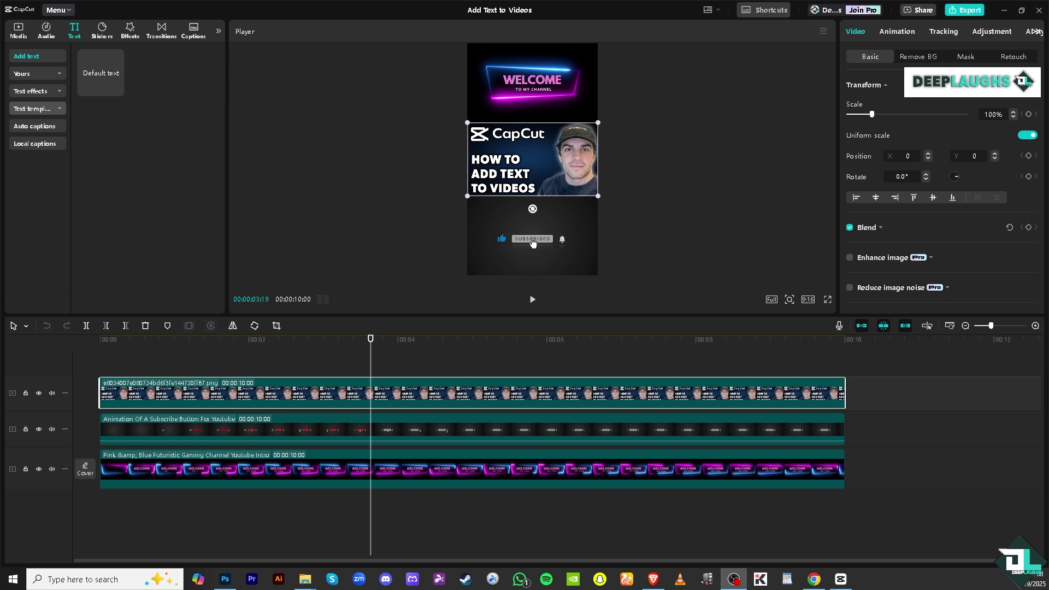
click(99, 65)
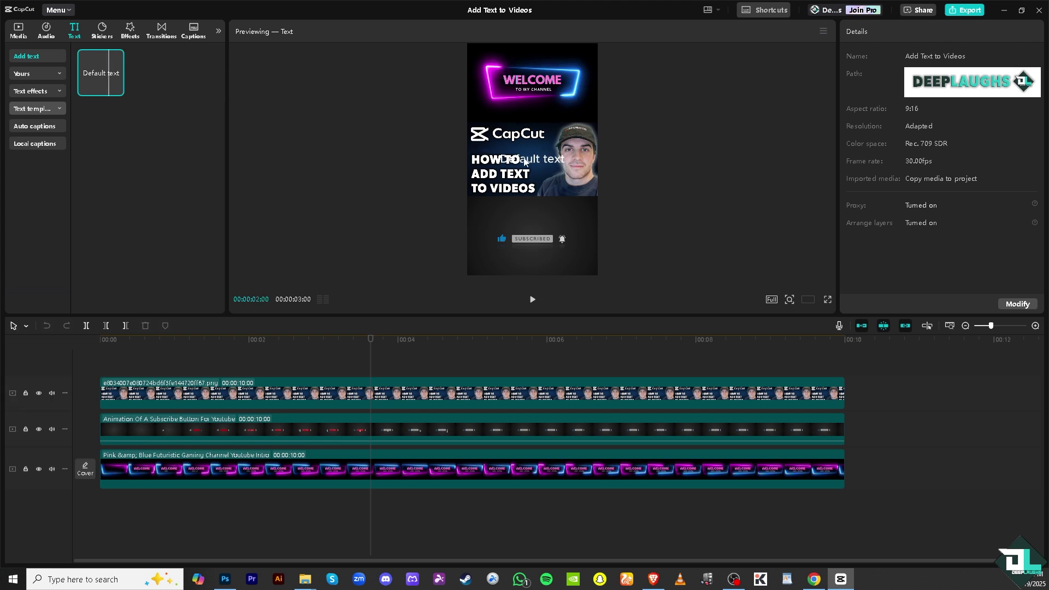
Step: Add a Default text clip spanning 00:00 to the 10-second end, selecting its placeholder text
click(117, 89)
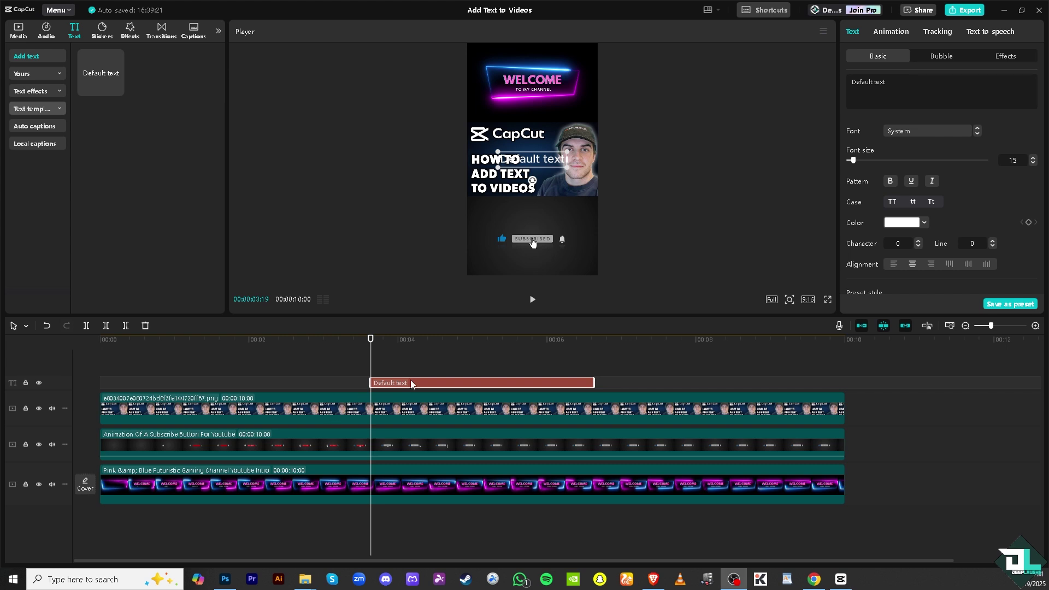
drag(423, 383, 151, 389)
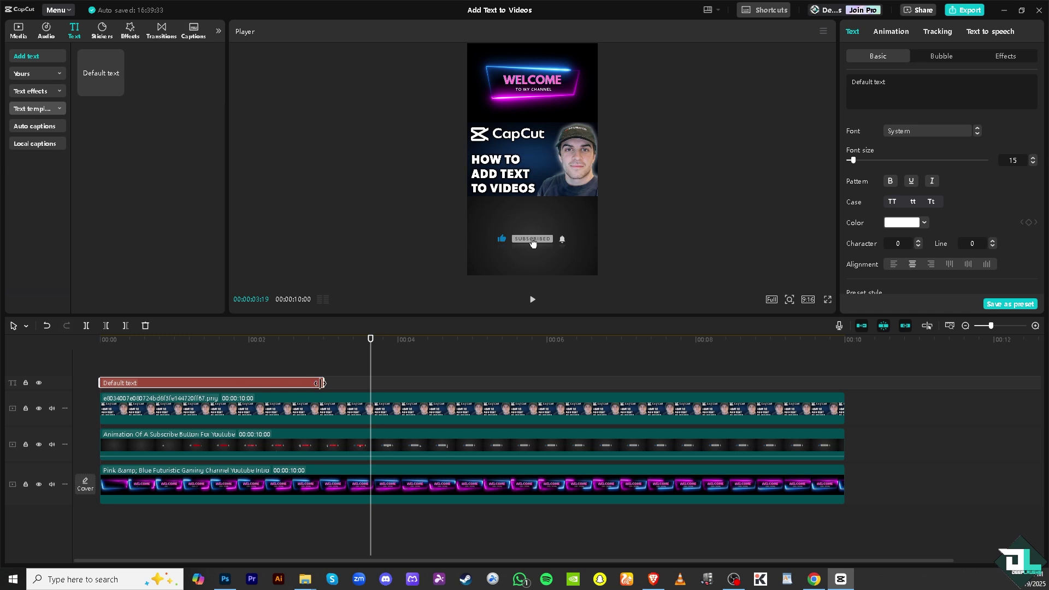
drag(321, 385, 840, 379)
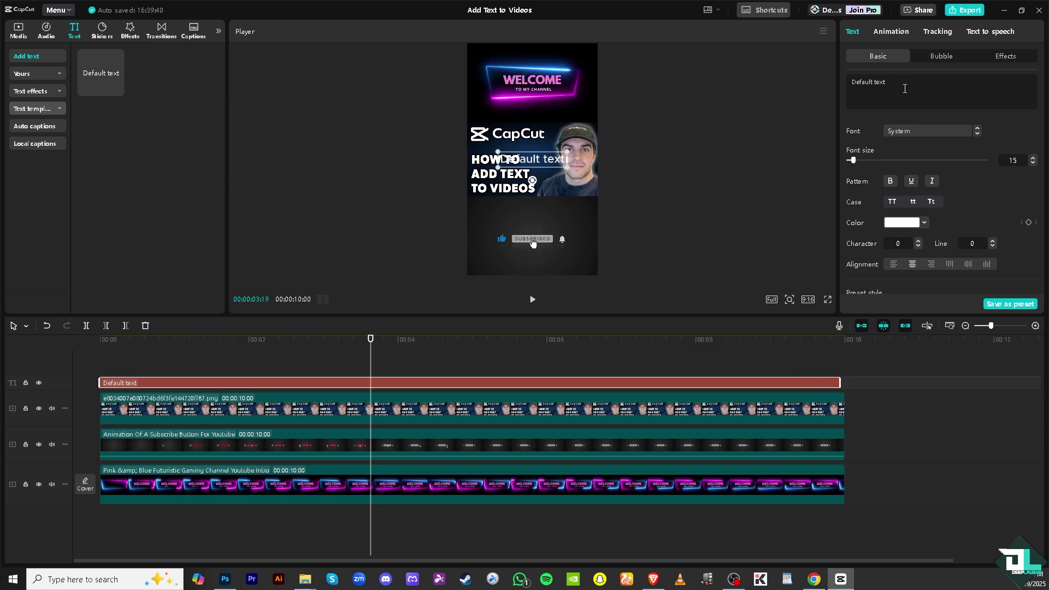
drag(900, 85, 850, 83)
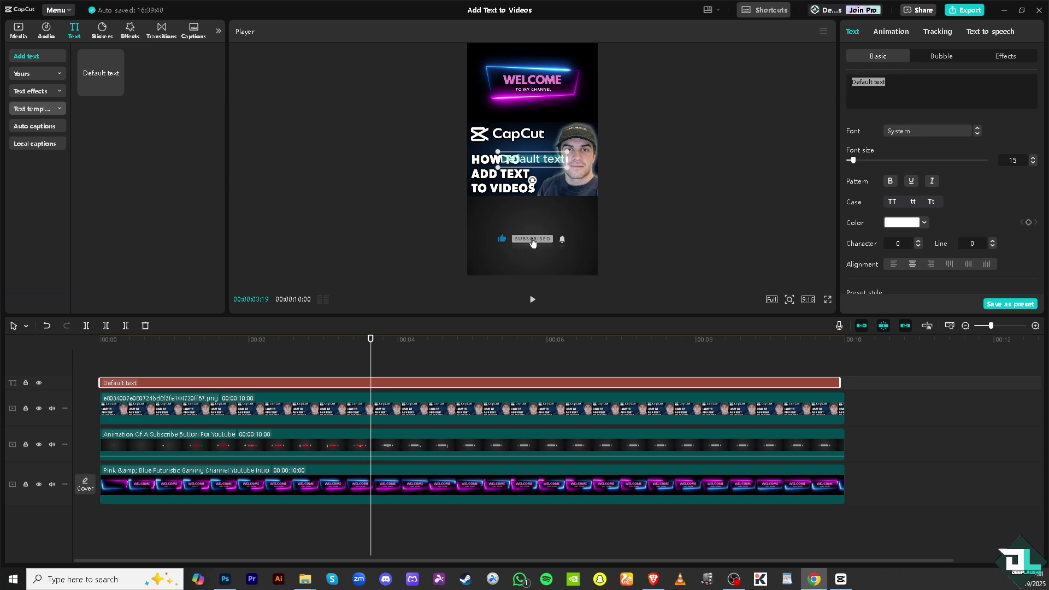
Step: Paste 'How to Add Text to Your Capcut PC Videos' as the caption, shrunk and wrapped beneath the thumbnail
click(919, 84)
text(How to Add Text to Your Capcut PC Videos)
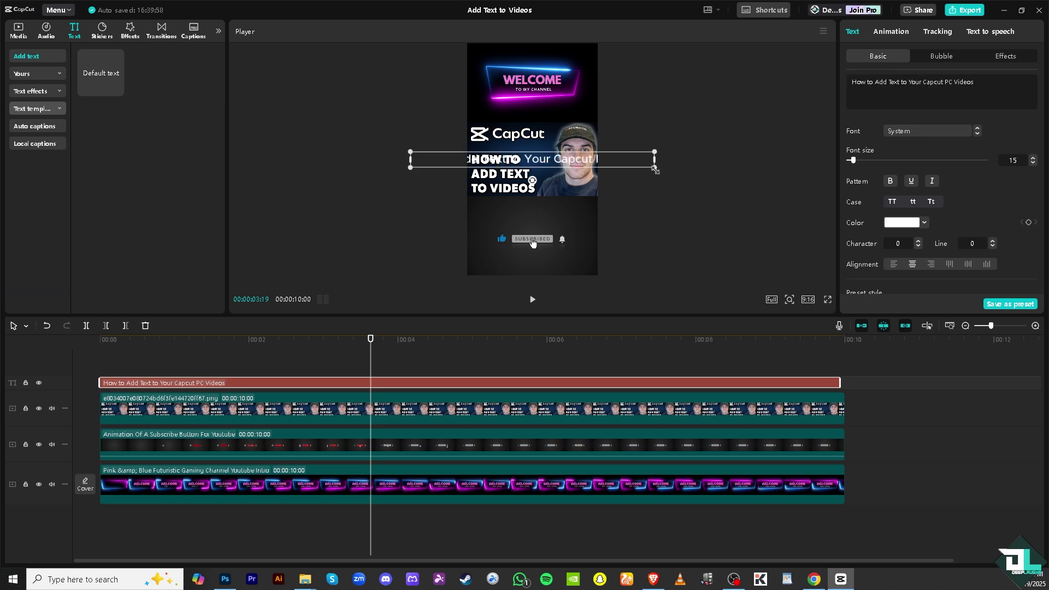
drag(556, 163, 599, 146)
drag(700, 152, 659, 146)
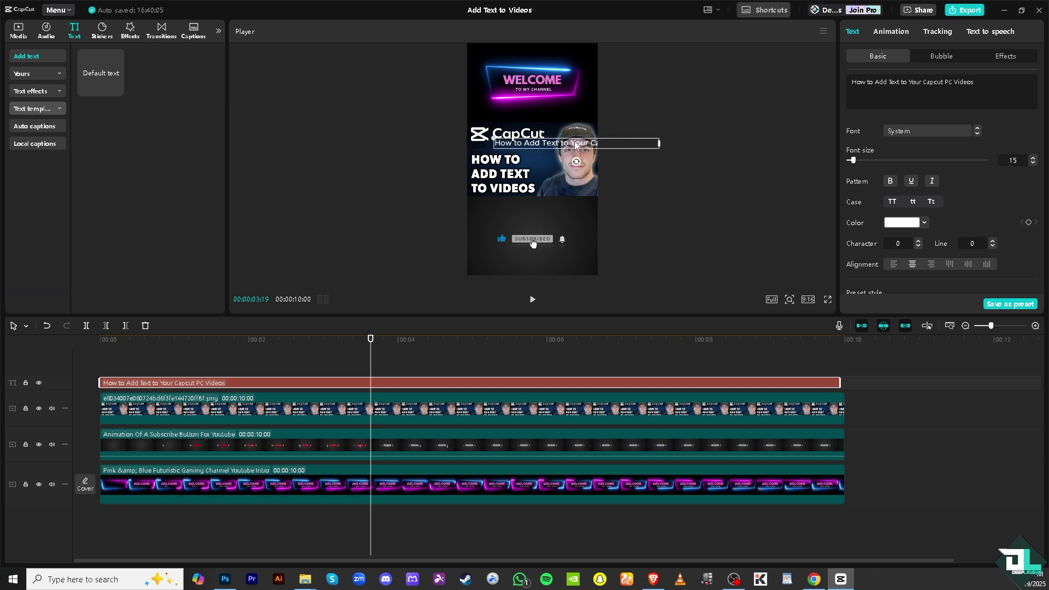
drag(573, 144, 554, 213)
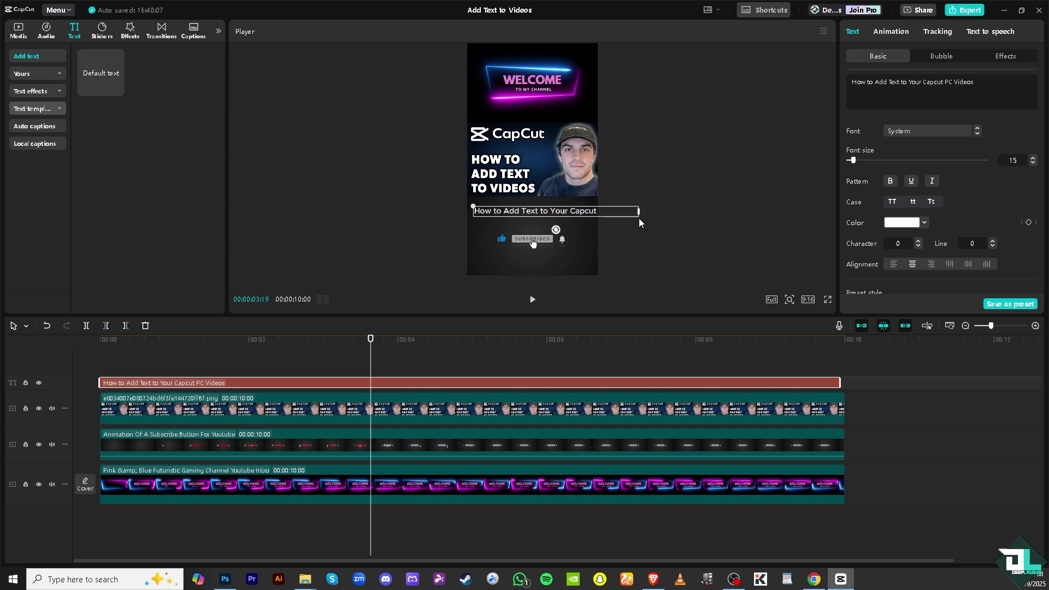
drag(639, 212, 594, 211)
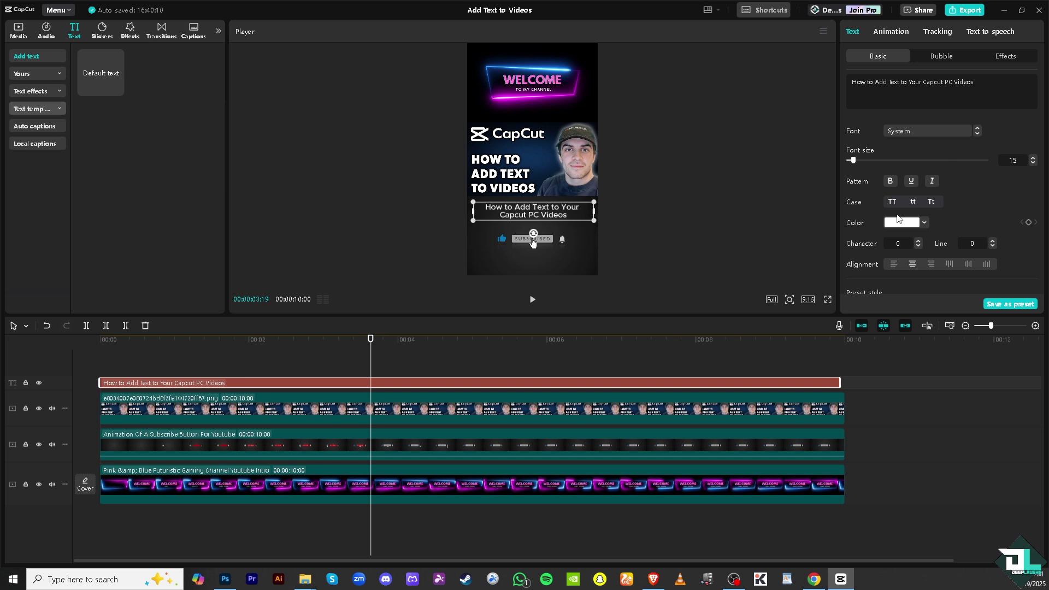
Step: Pick Anton from the Font list for the caption and reselect it in the player
click(904, 131)
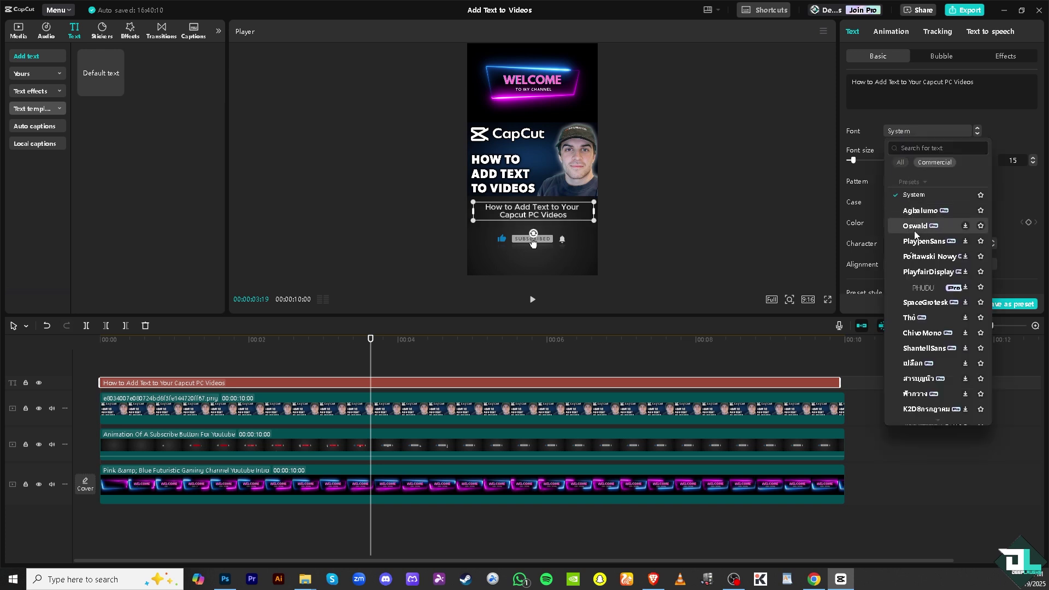
scroll(942, 334, down, 2)
scroll(941, 335, down, 1)
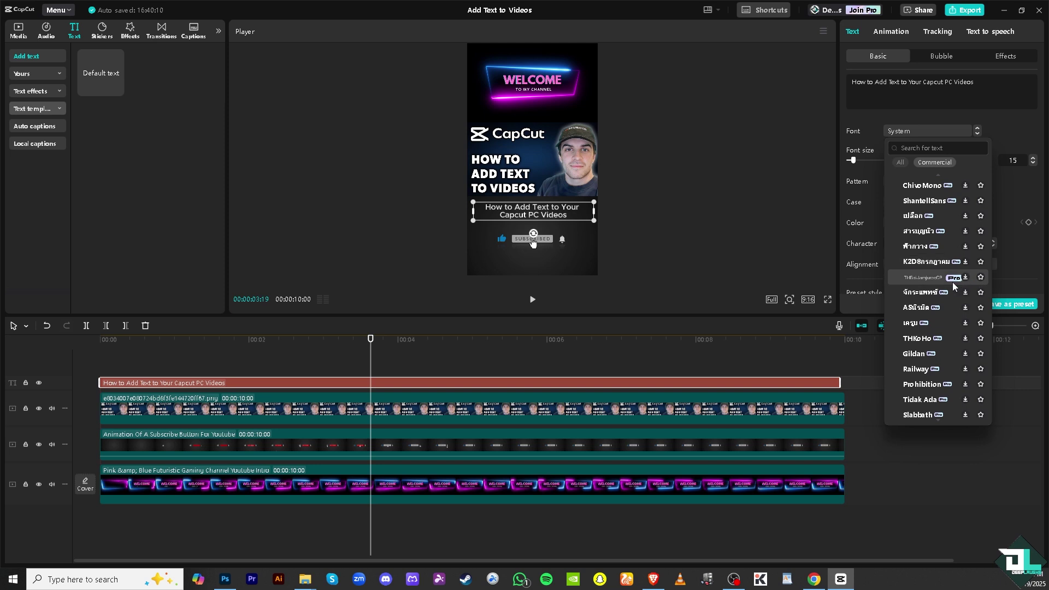
scroll(929, 355, down, 4)
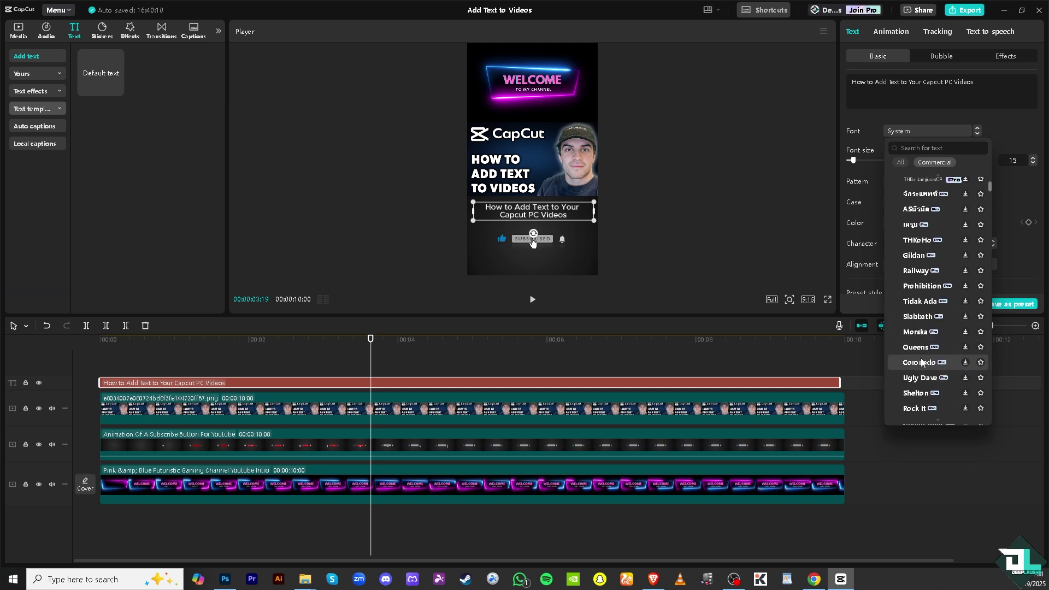
scroll(923, 383, down, 6)
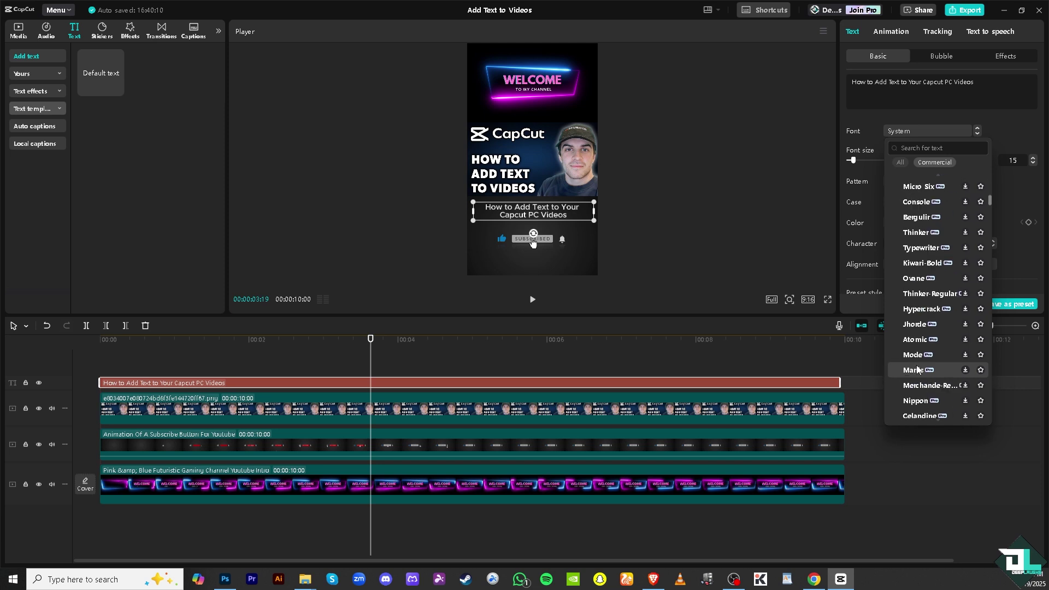
scroll(919, 371, down, 5)
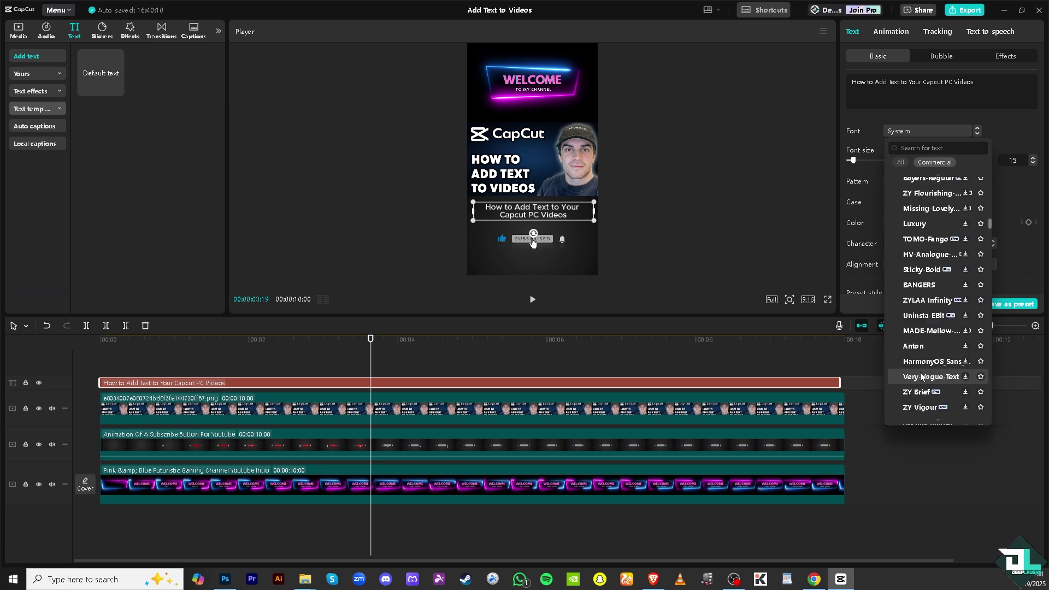
click(913, 346)
click(642, 216)
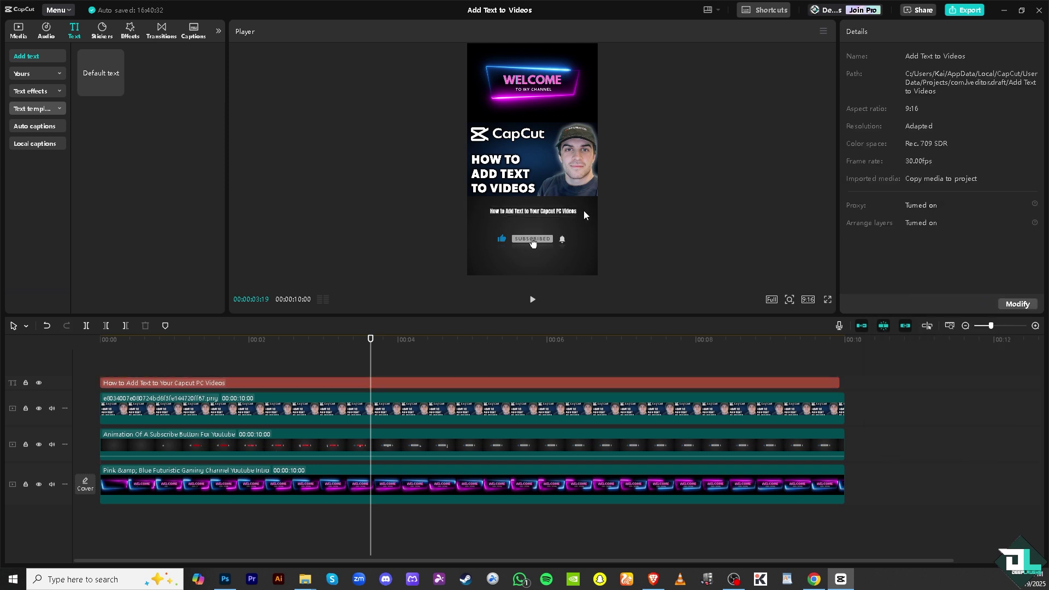
click(560, 213)
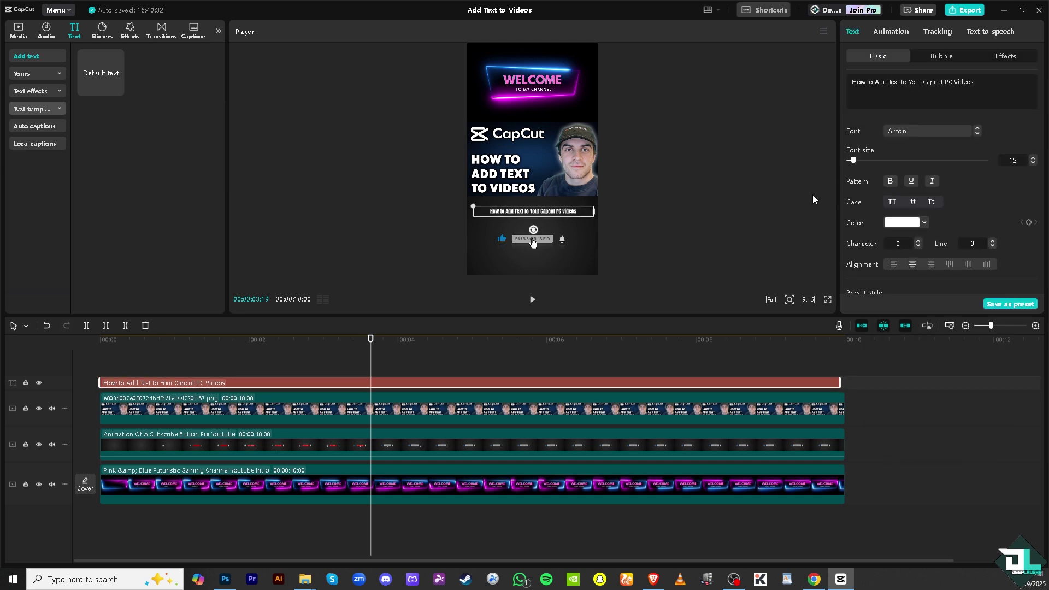
Step: Make the caption bold, underlined and italic
click(888, 183)
click(910, 184)
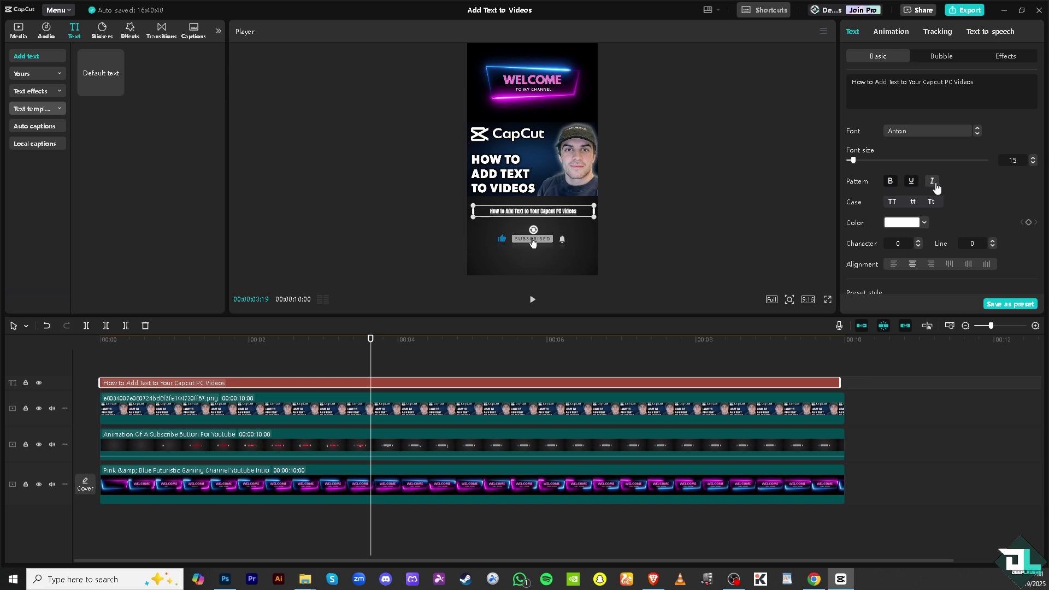
click(933, 183)
Step: Change the caption's text colour from white to a muted mauve, hex 88627C
click(925, 223)
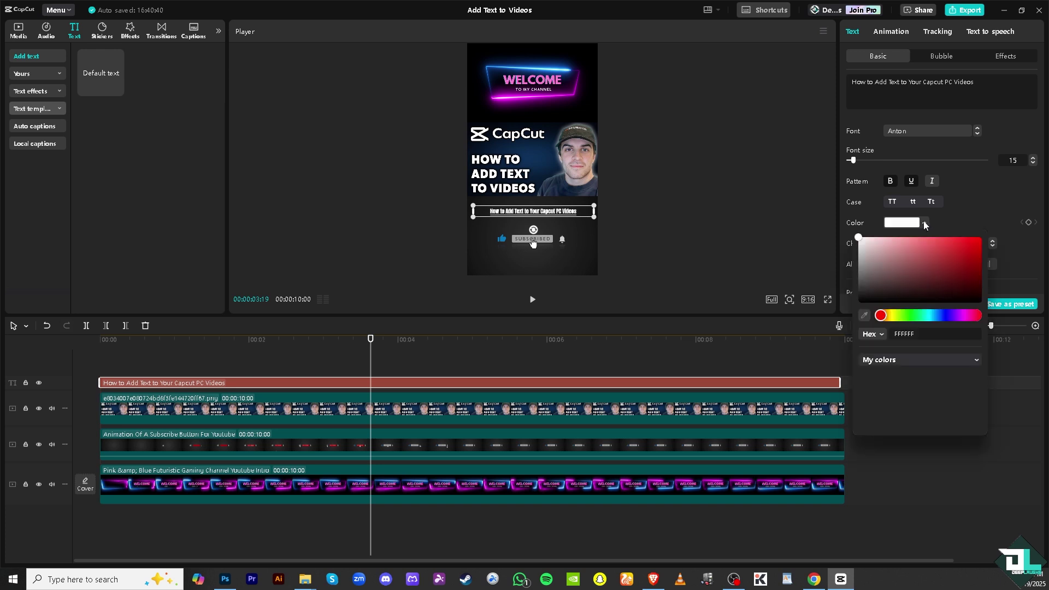
drag(937, 253, 893, 267)
click(886, 316)
drag(888, 315, 976, 315)
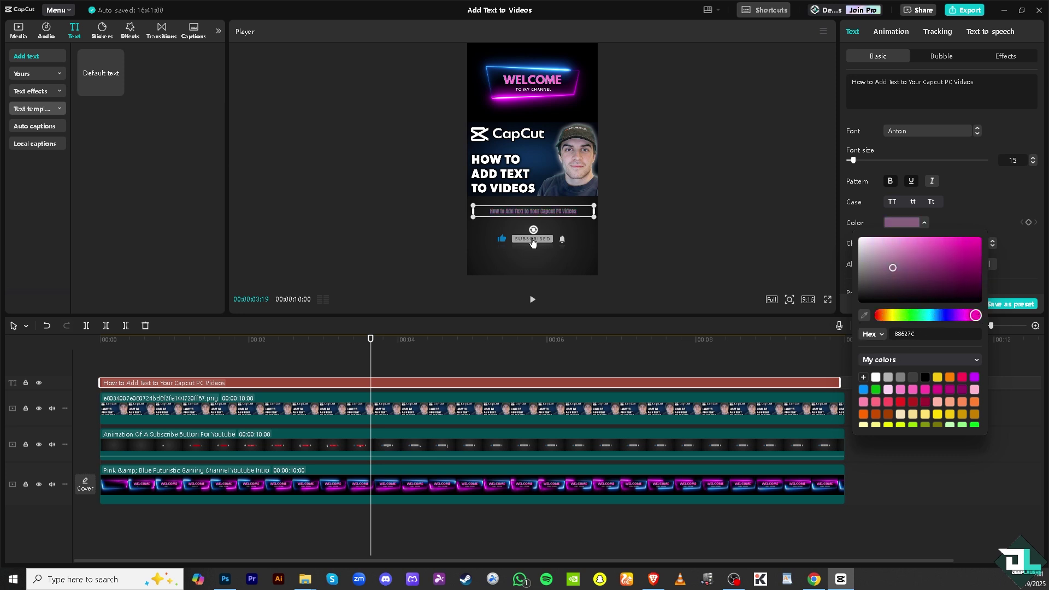
key(Escape)
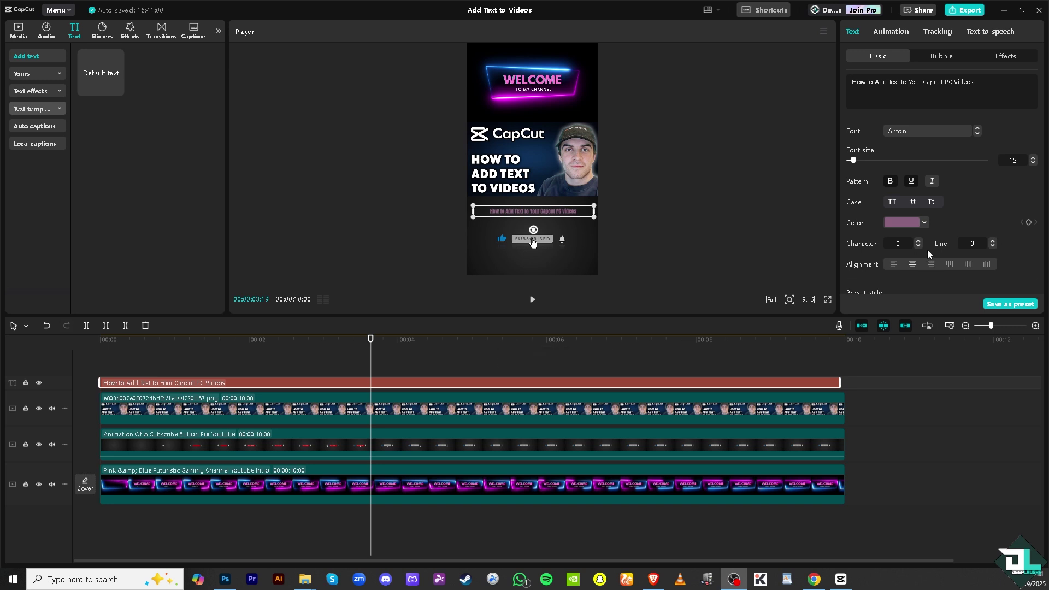
Step: Try the white, outlined, yellow and red preset styles, checking one in full-screen preview
scroll(900, 246, down, 5)
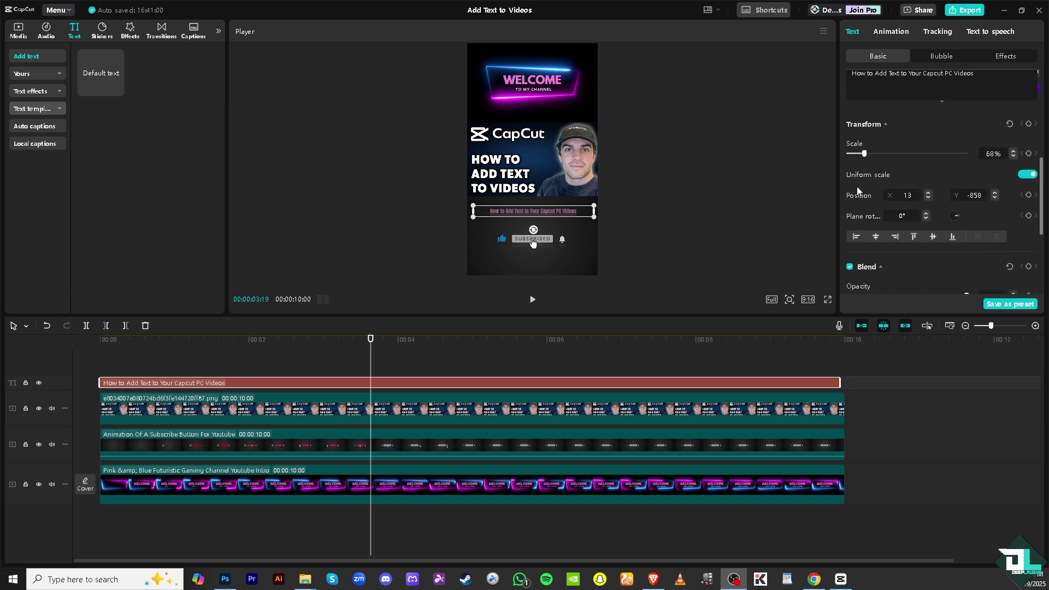
scroll(875, 186, up, 4)
scroll(906, 230, down, 2)
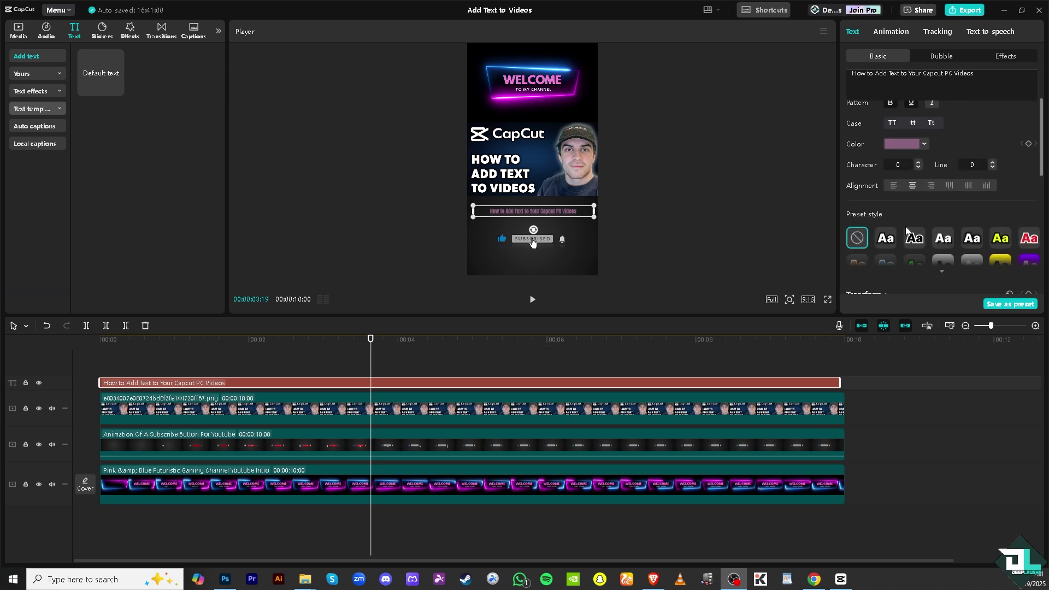
scroll(907, 216, down, 1)
click(888, 200)
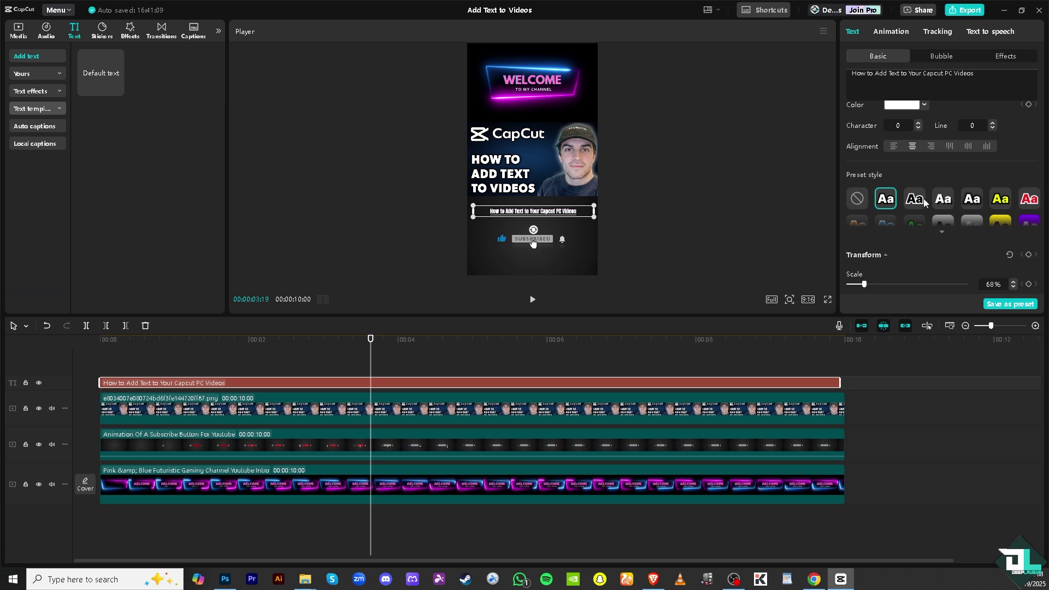
click(914, 200)
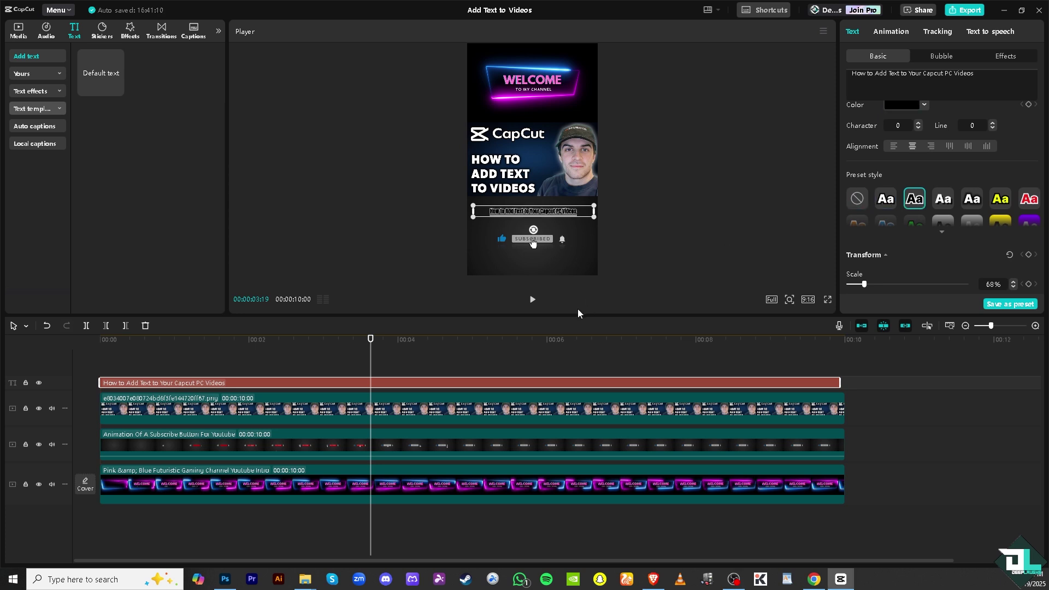
click(827, 299)
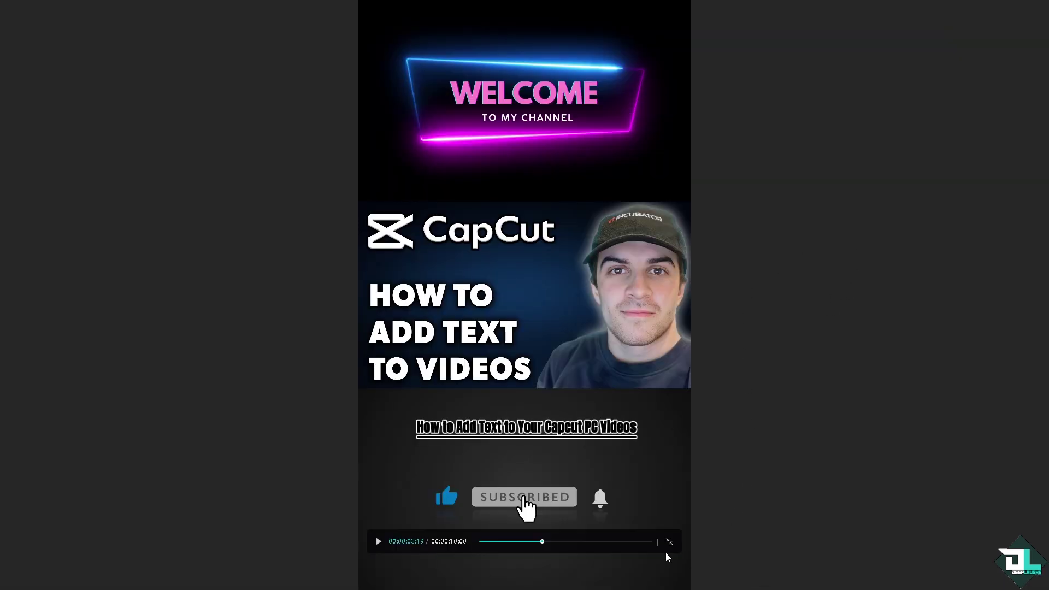
click(670, 542)
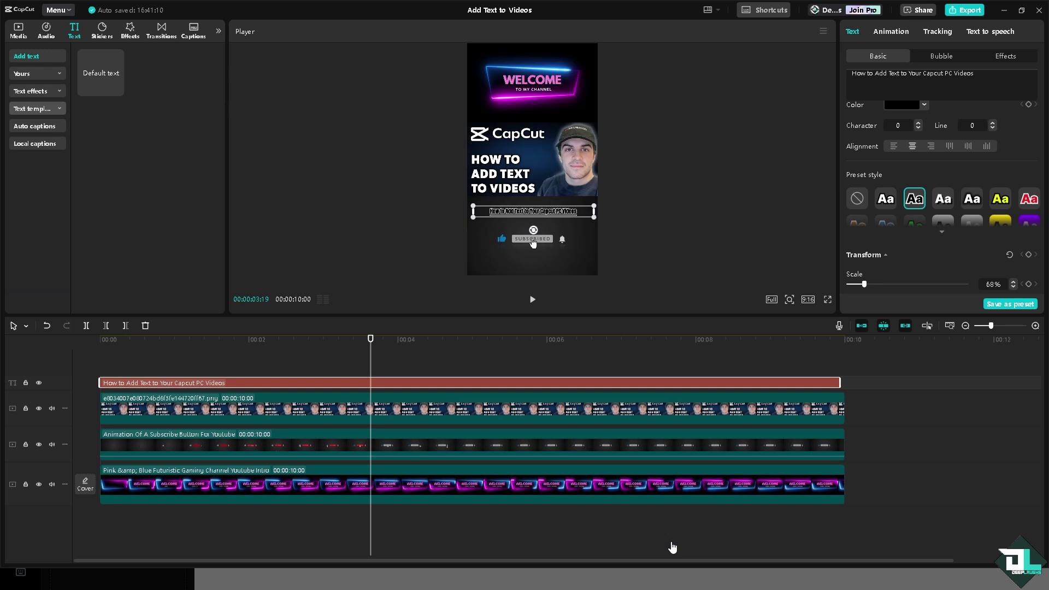
click(944, 202)
click(972, 200)
click(1000, 199)
click(1029, 199)
Step: Expand the full preset grid and try the orange, blue, green, grey, yellow and purple presets
scroll(963, 186, down, 2)
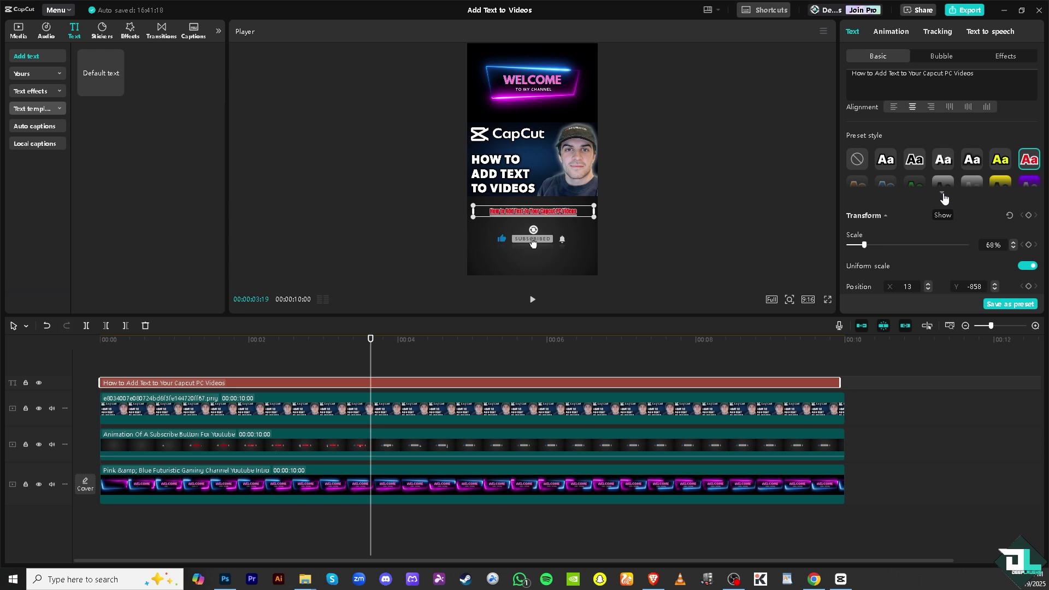
click(943, 194)
click(857, 187)
click(885, 186)
click(914, 186)
click(943, 187)
click(972, 187)
click(1000, 186)
click(1030, 186)
Step: Try the third- and fourth-row presets, then settle on the orange preset style
click(1030, 214)
click(1004, 216)
click(982, 215)
click(941, 219)
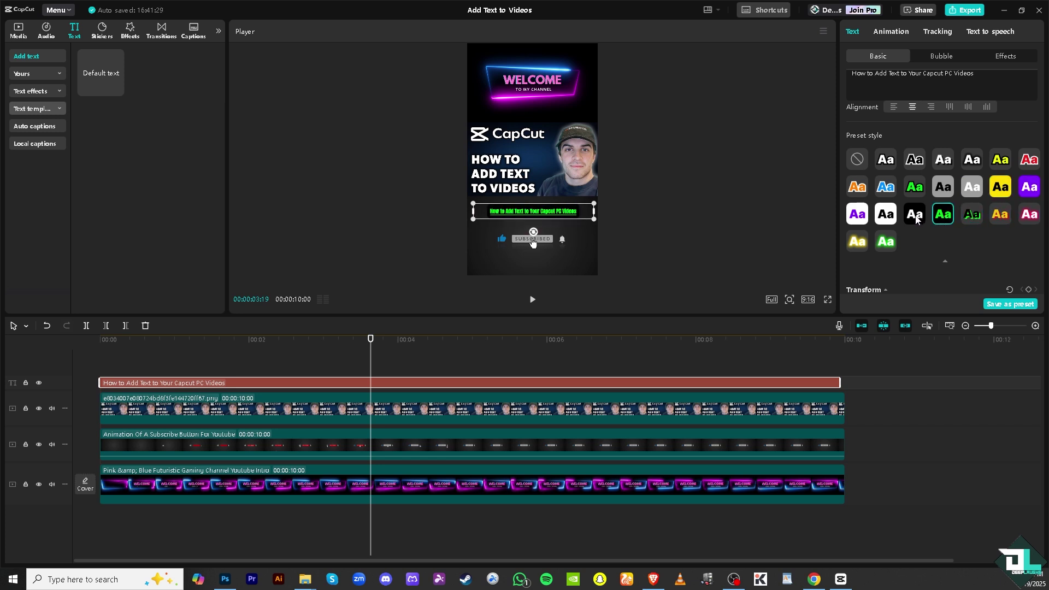
click(916, 217)
click(885, 216)
click(857, 216)
click(857, 242)
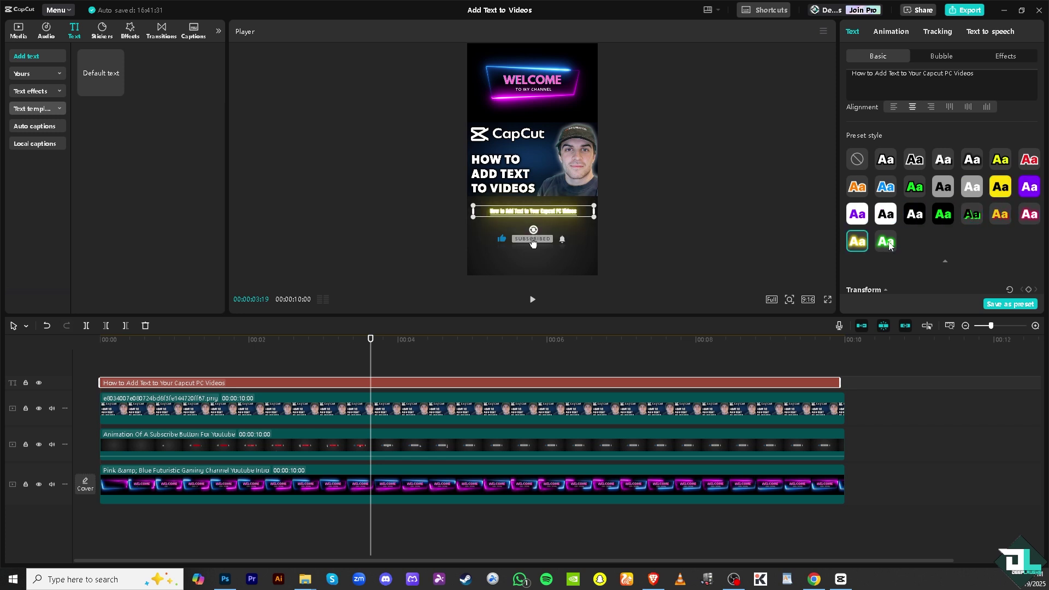
click(886, 241)
click(886, 186)
click(857, 187)
Step: Bring the caption's Transform Scale down to 63% after briefly overshooting to 102%
scroll(905, 228, down, 5)
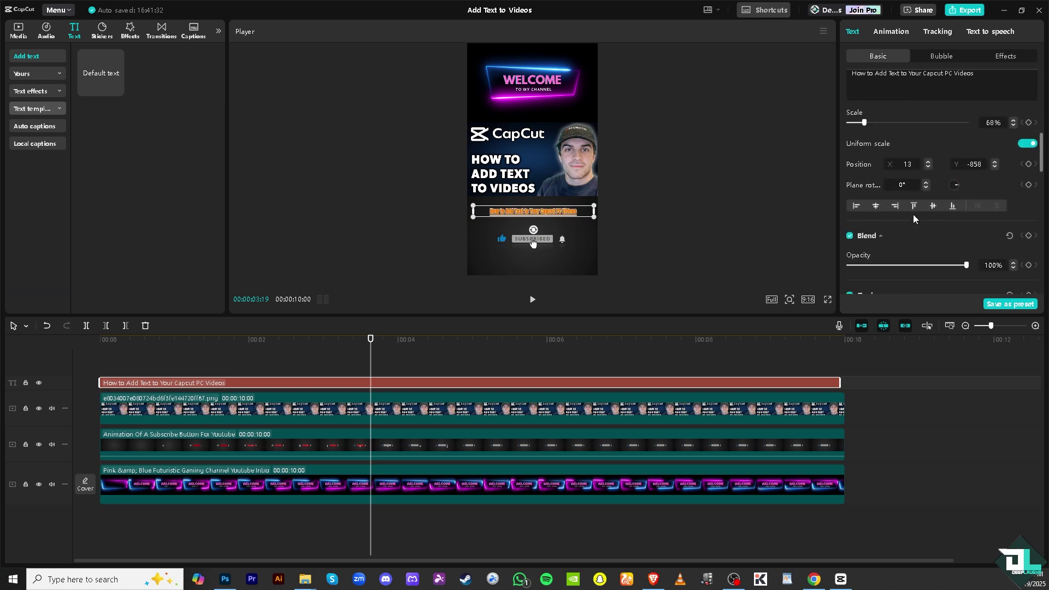
scroll(922, 207, up, 1)
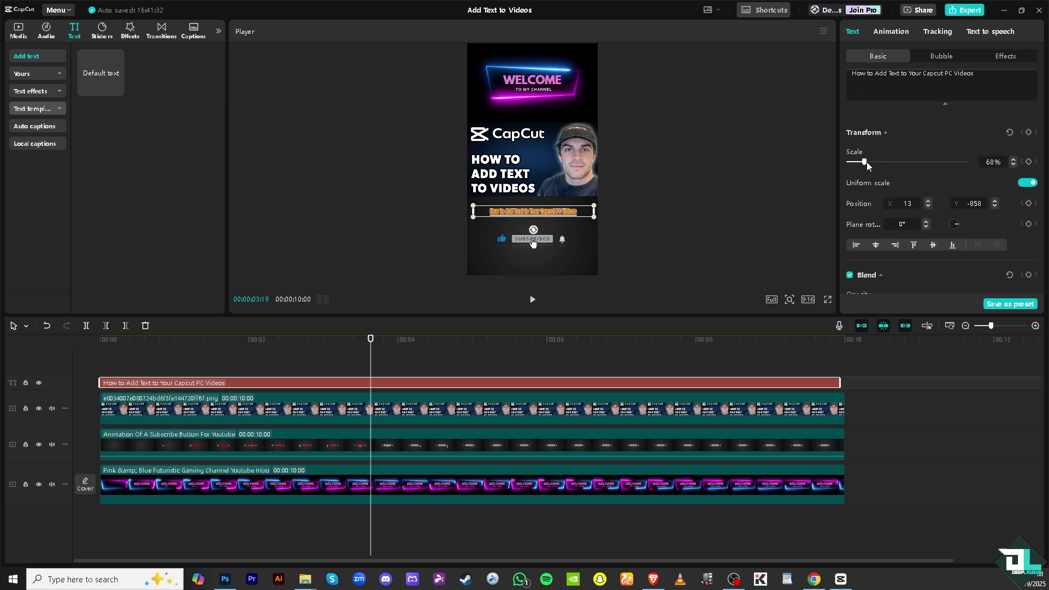
drag(868, 162, 873, 162)
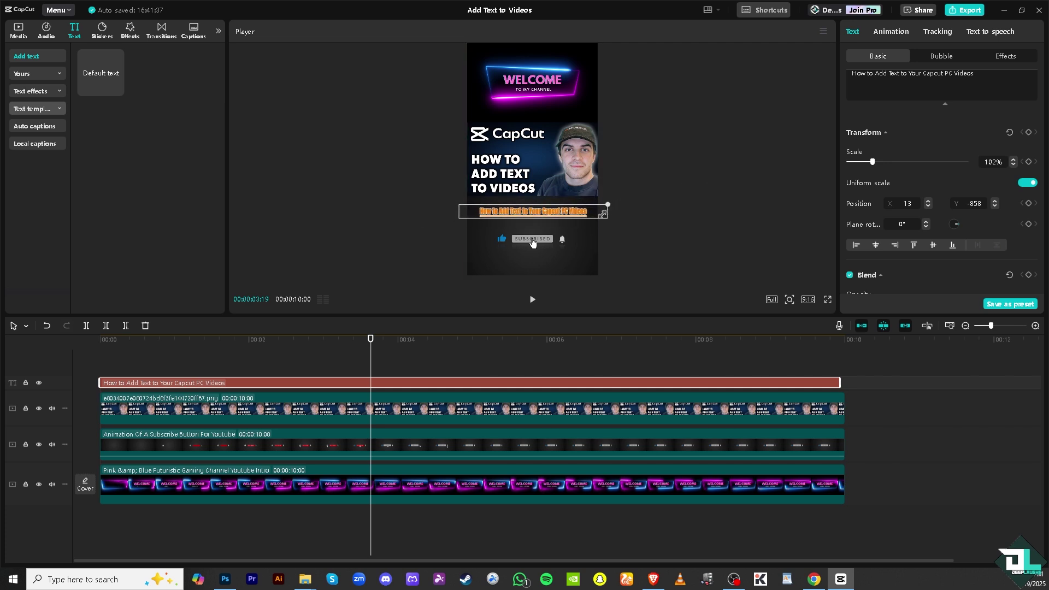
key(ctrl+z)
mouse_move(869, 164)
mouse_down()
mouse_move(881, 164)
mouse_move(864, 165)
mouse_up()
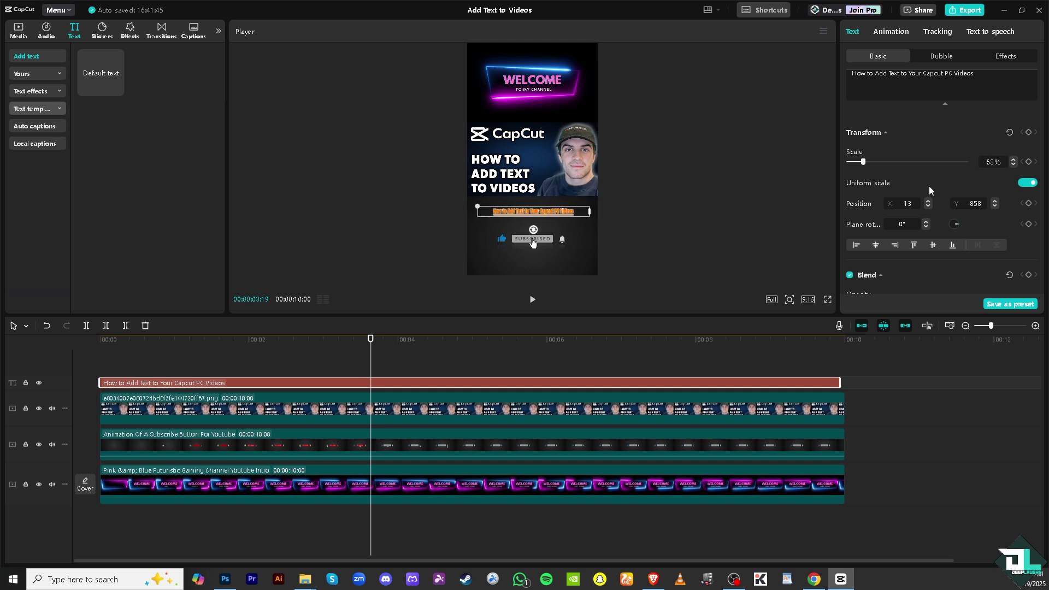
Step: Adjust the caption's blend opacity and thicken its stroke outline to 100
scroll(877, 198, down, 5)
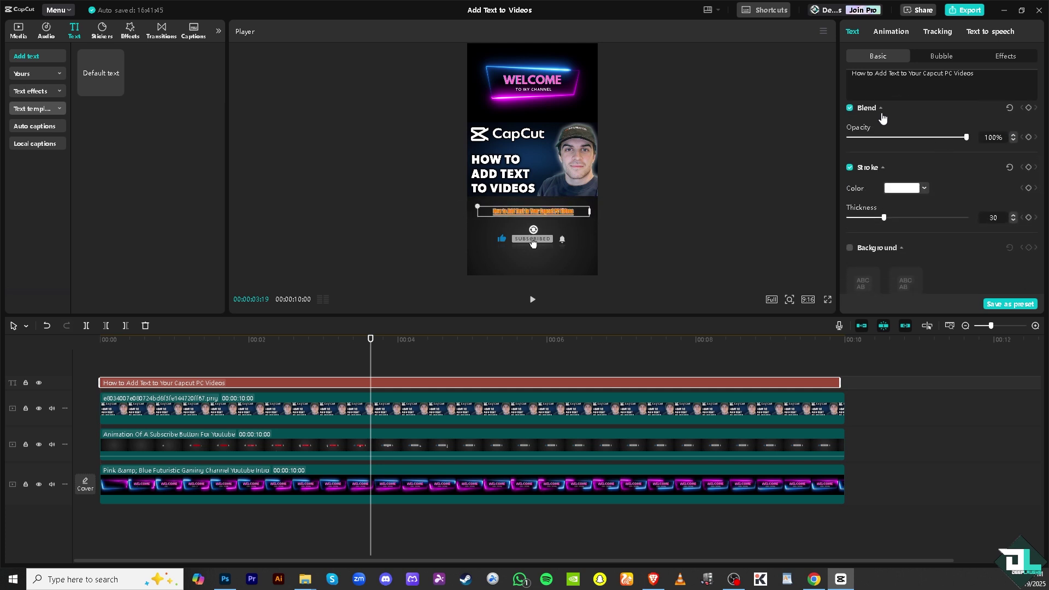
click(880, 108)
click(879, 109)
mouse_move(968, 137)
mouse_down()
mouse_move(883, 140)
mouse_move(966, 139)
mouse_up()
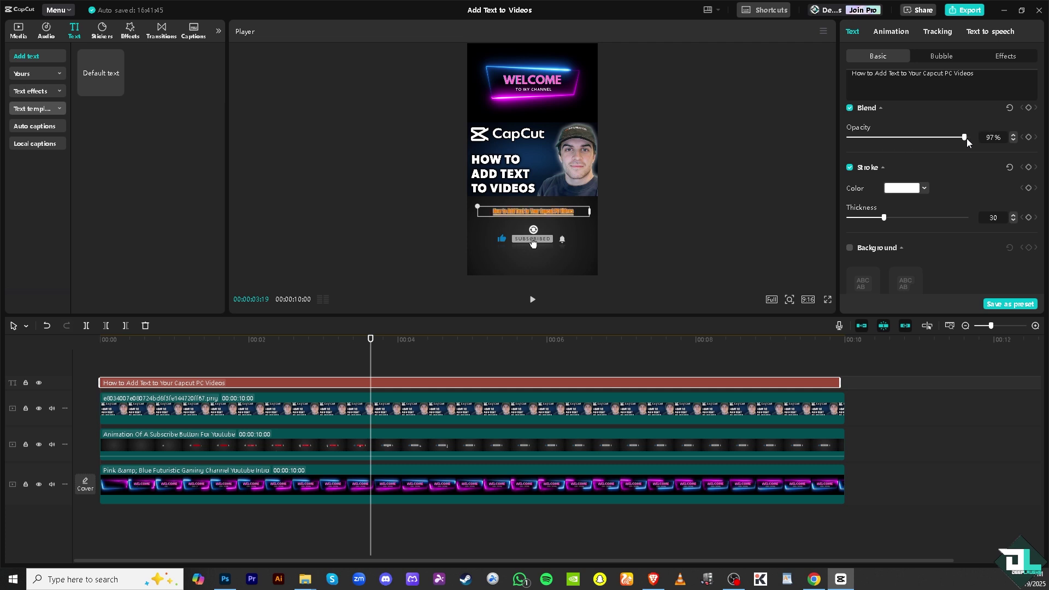
click(909, 191)
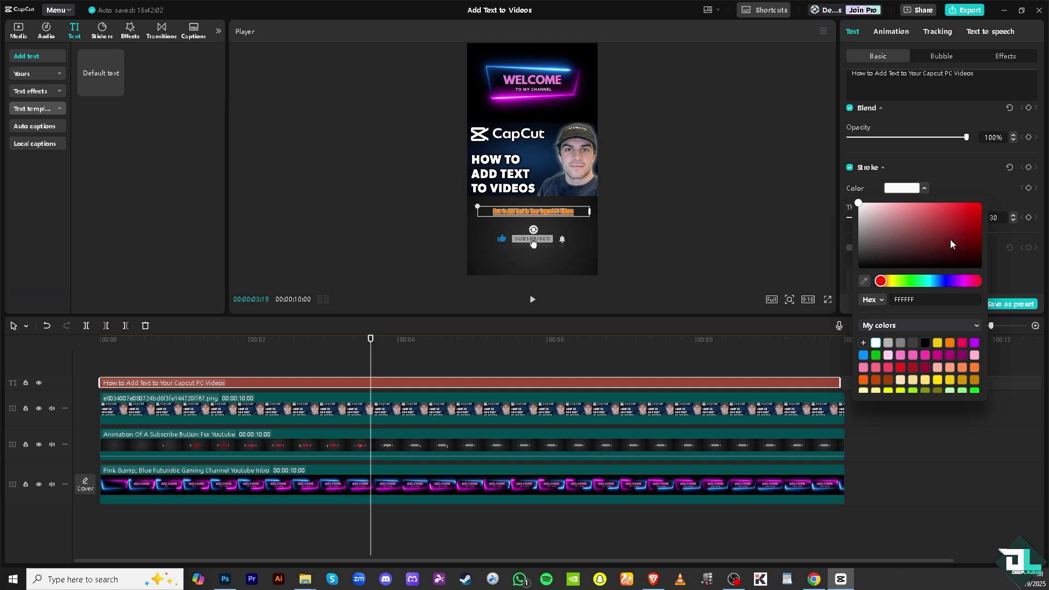
click(943, 187)
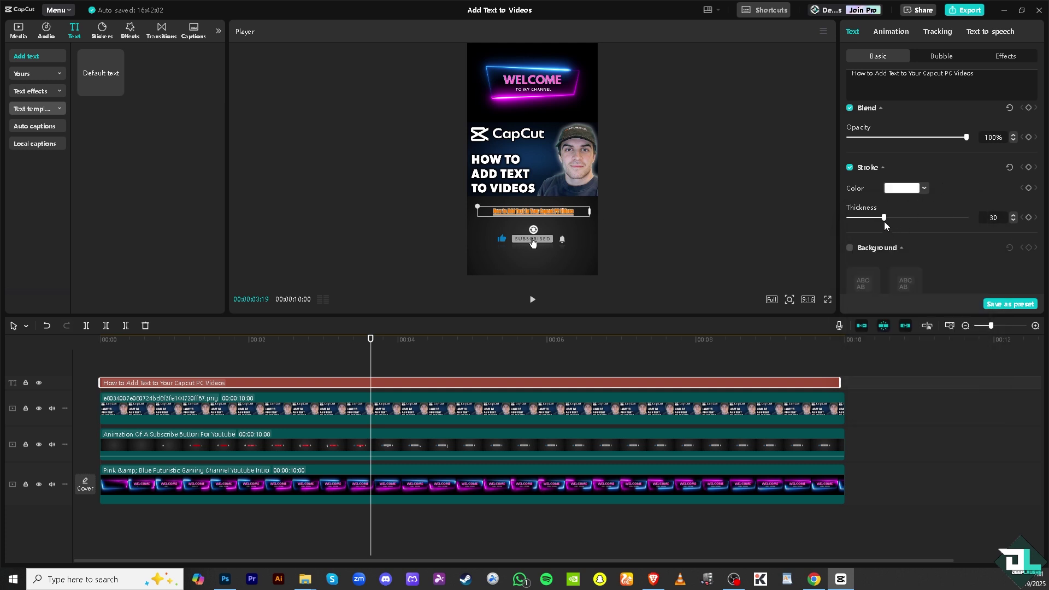
drag(885, 222, 973, 218)
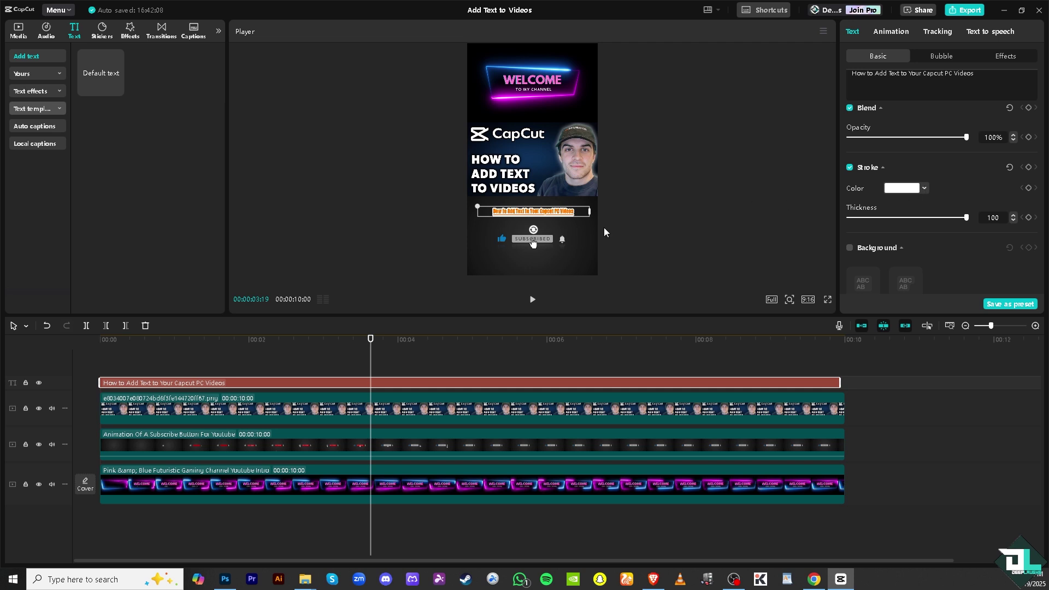
Step: Set the caption's stroke colour to black (000000) after briefly trying orange
click(901, 189)
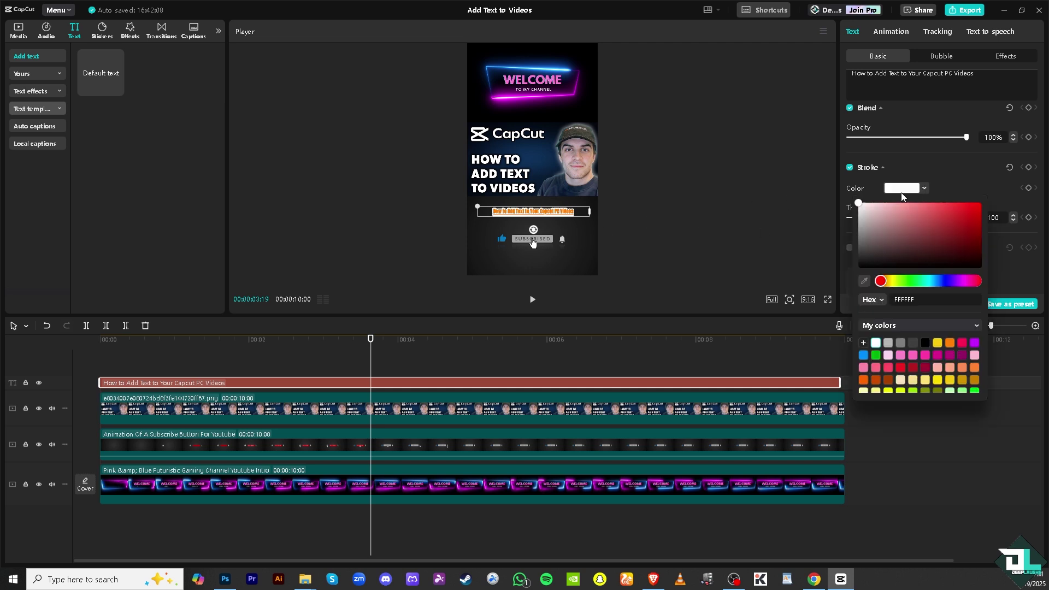
click(892, 285)
click(986, 193)
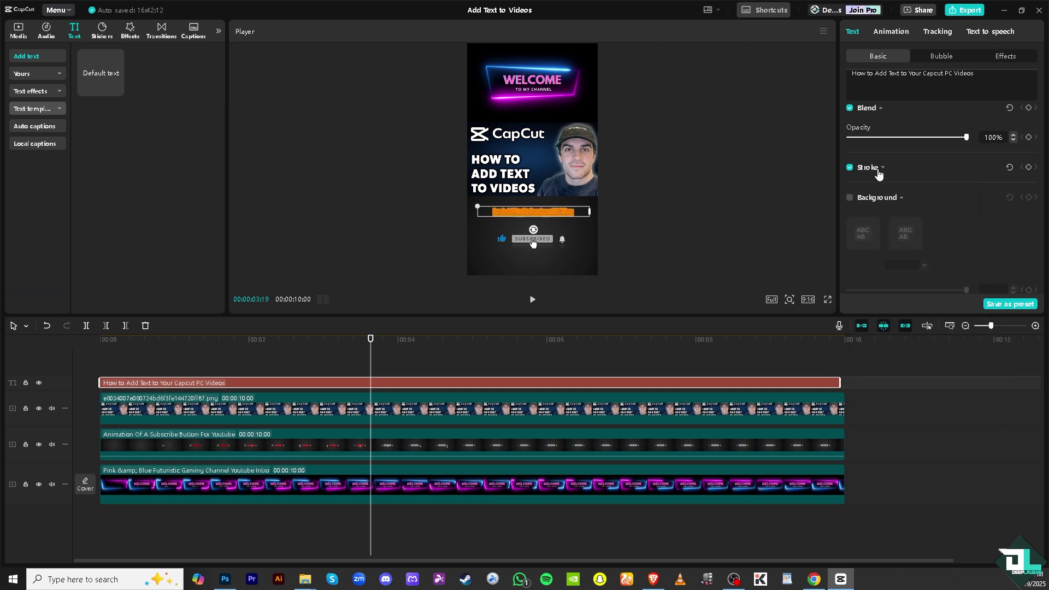
click(879, 169)
click(898, 189)
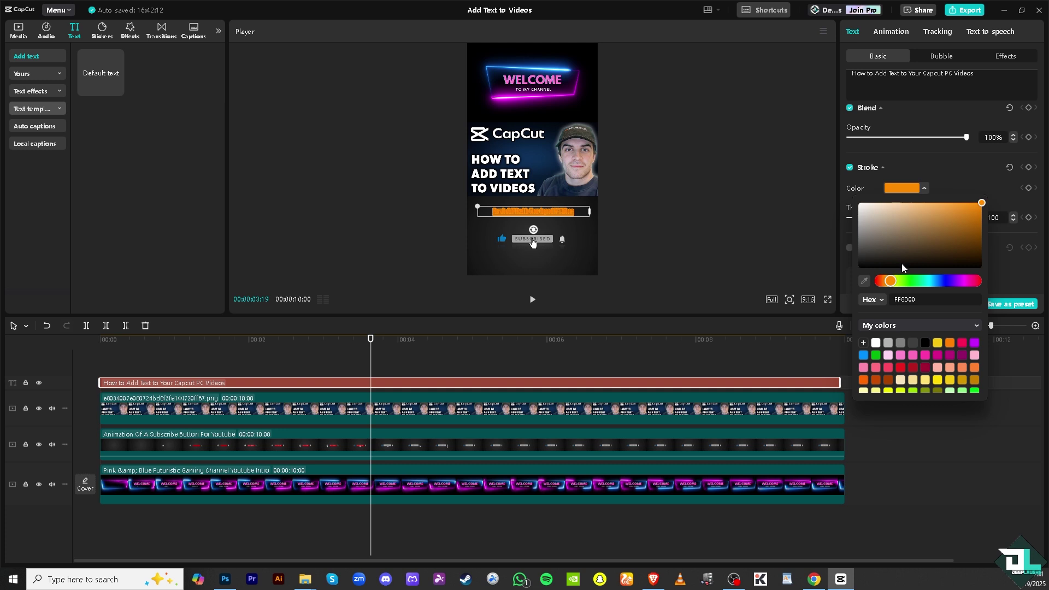
click(925, 343)
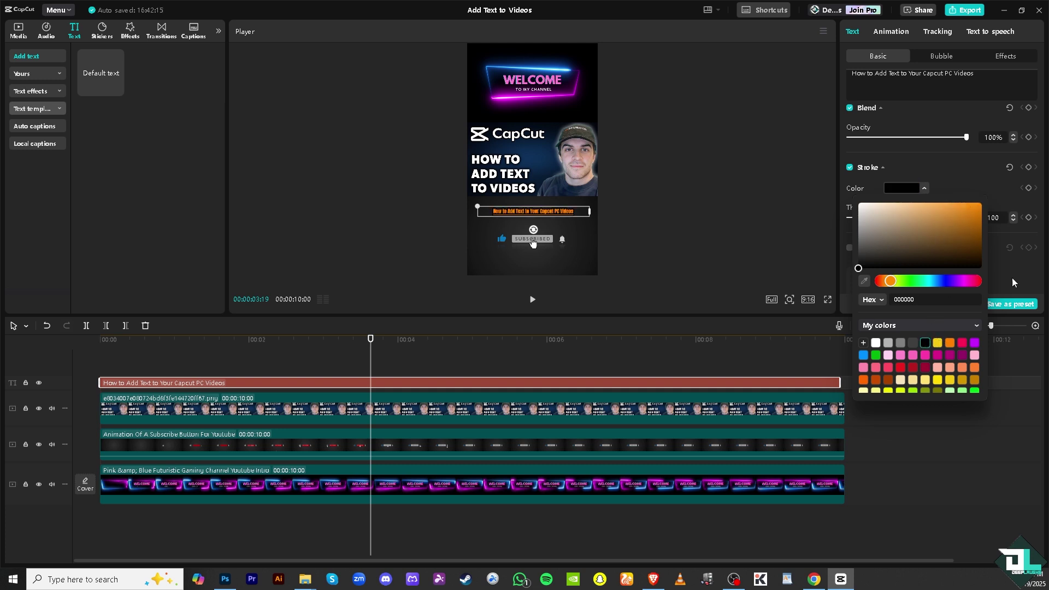
click(947, 174)
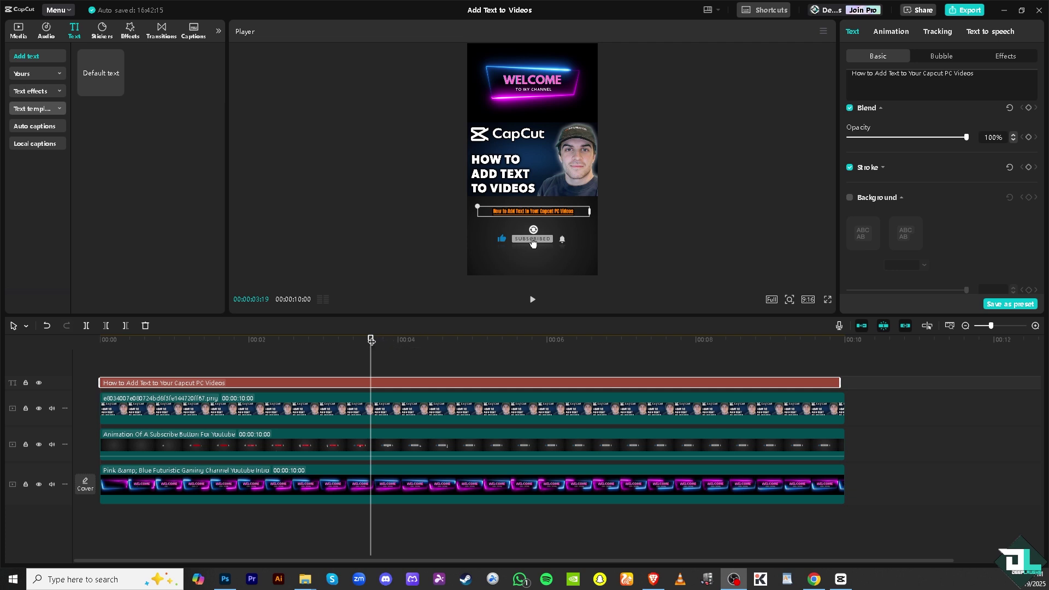
Step: Rewind to 0:00 and briefly play the captioned video to preview it
drag(372, 341, 105, 337)
click(532, 300)
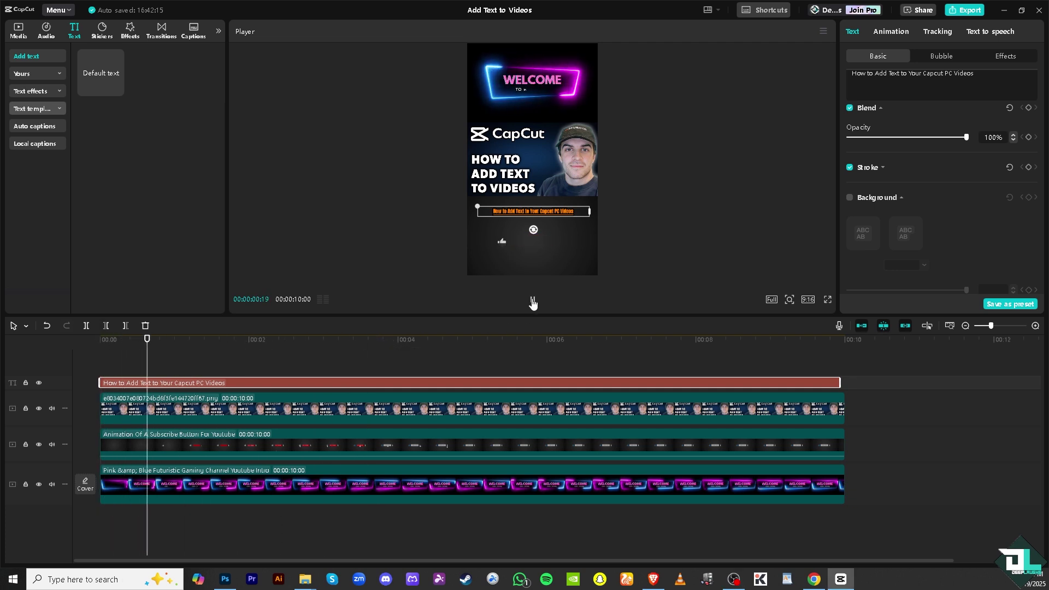
click(533, 301)
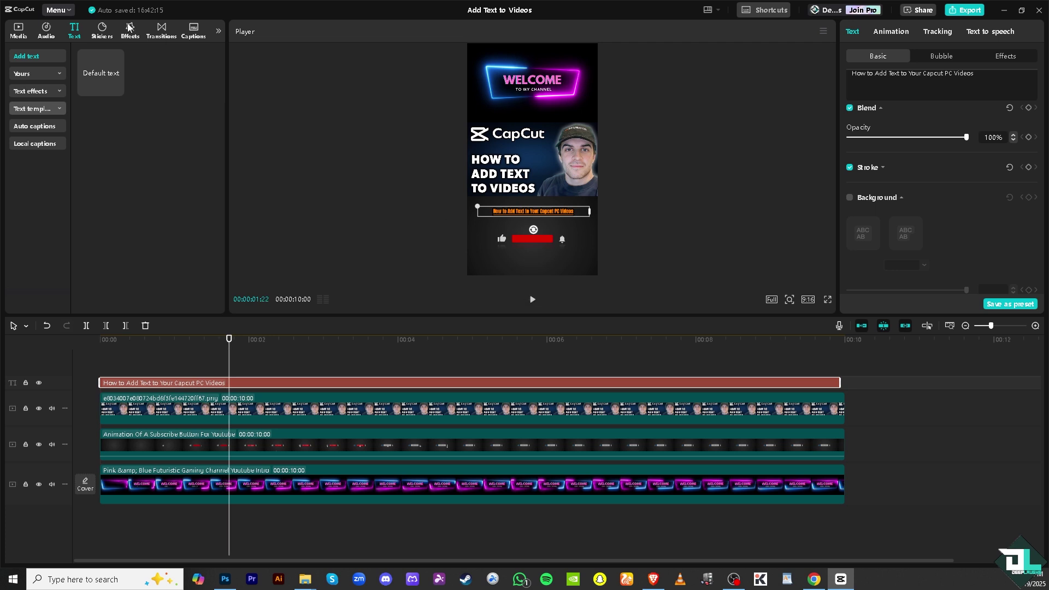
Step: Show the Trending video effects list, after another brief look at the text options and playback
click(129, 28)
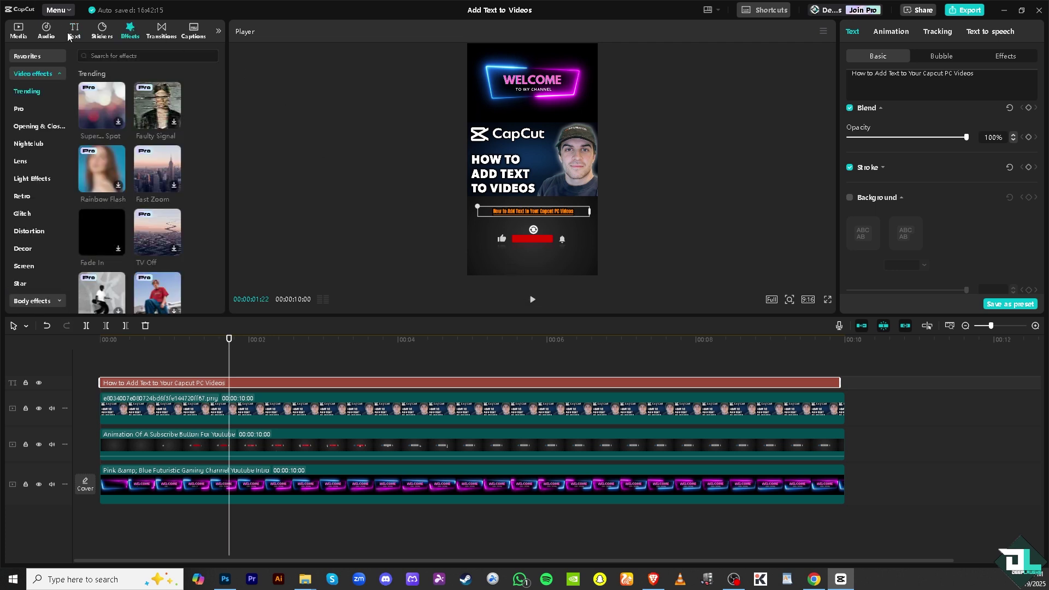
click(73, 34)
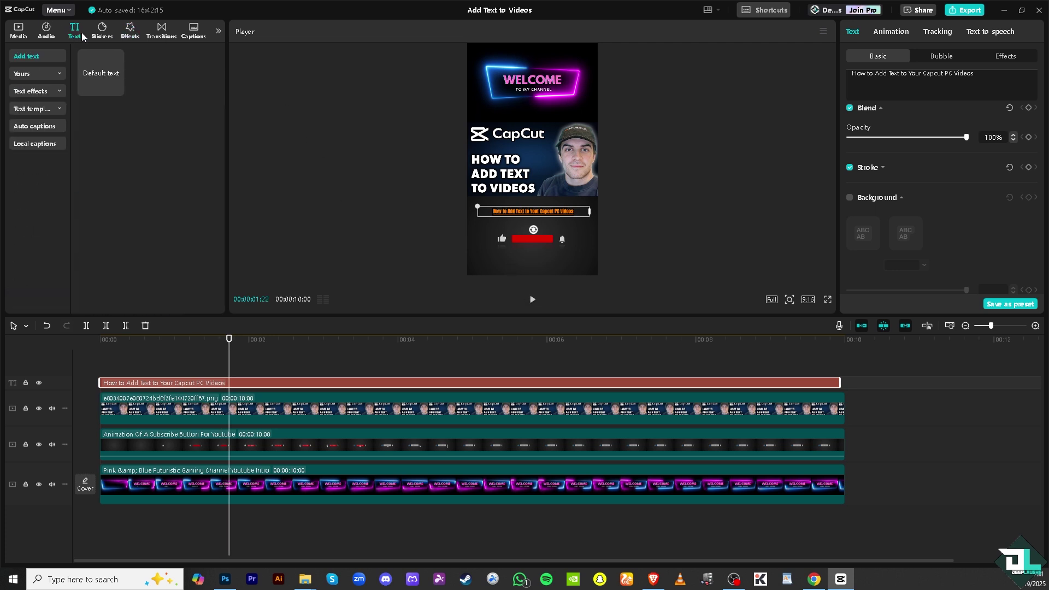
click(534, 301)
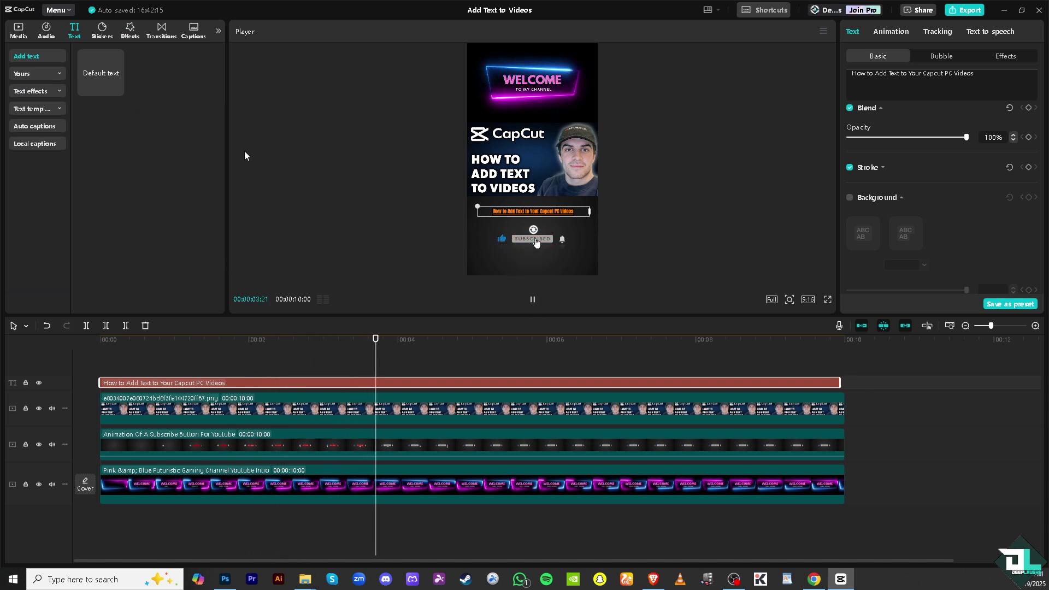
click(129, 30)
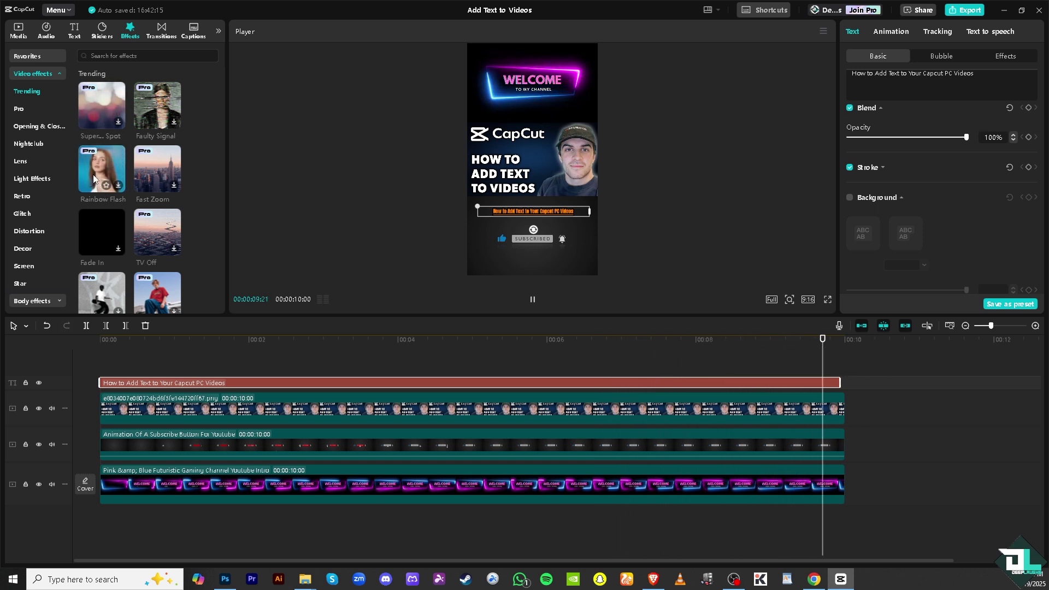
Step: Place Rainbow Flash on its own track, stretch it near the 10-second end, and preview it
drag(94, 179, 152, 386)
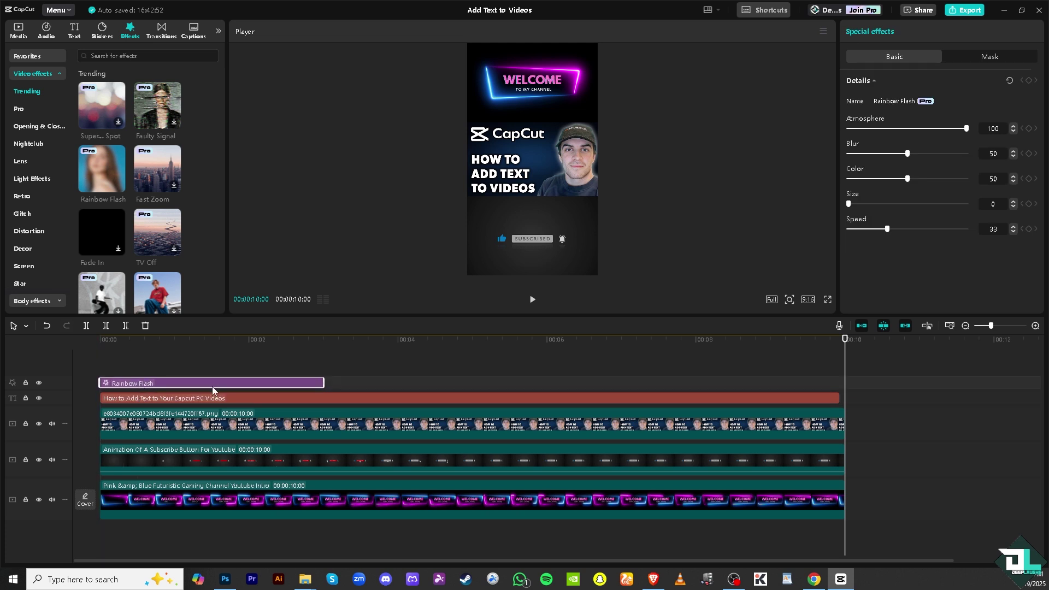
drag(323, 385, 798, 386)
click(529, 302)
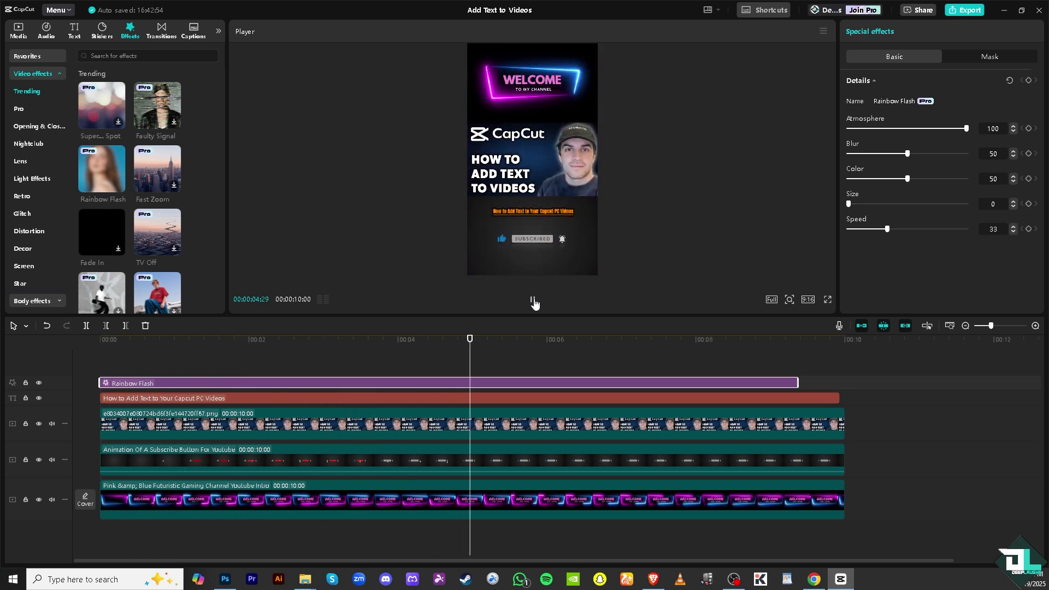
key(space)
click(218, 398)
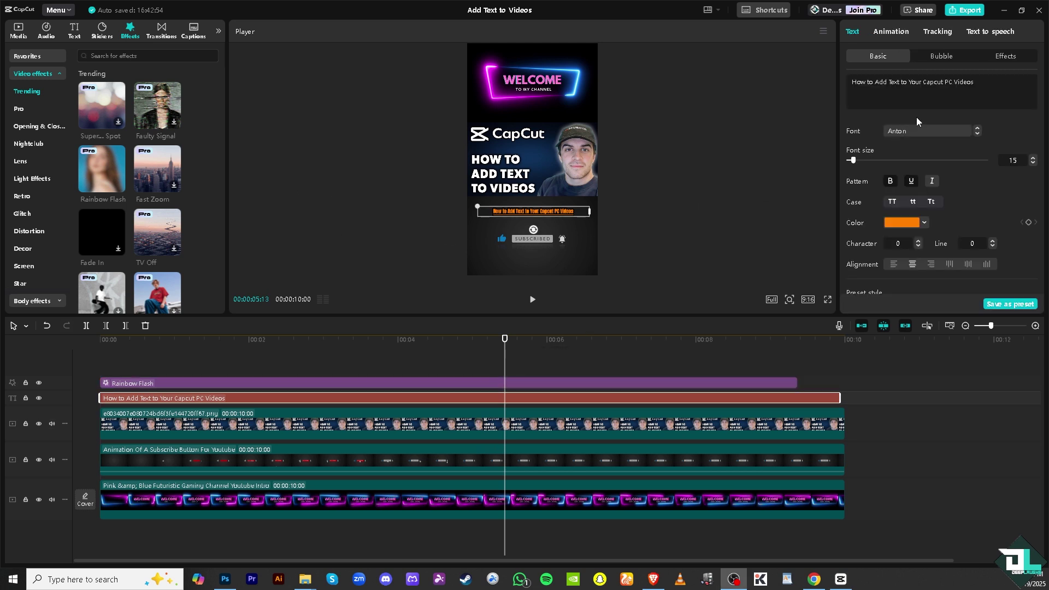
Step: Audition the Wacky text-to-speech voice without generating speech, then select the Rainbow Flash clip
click(1003, 33)
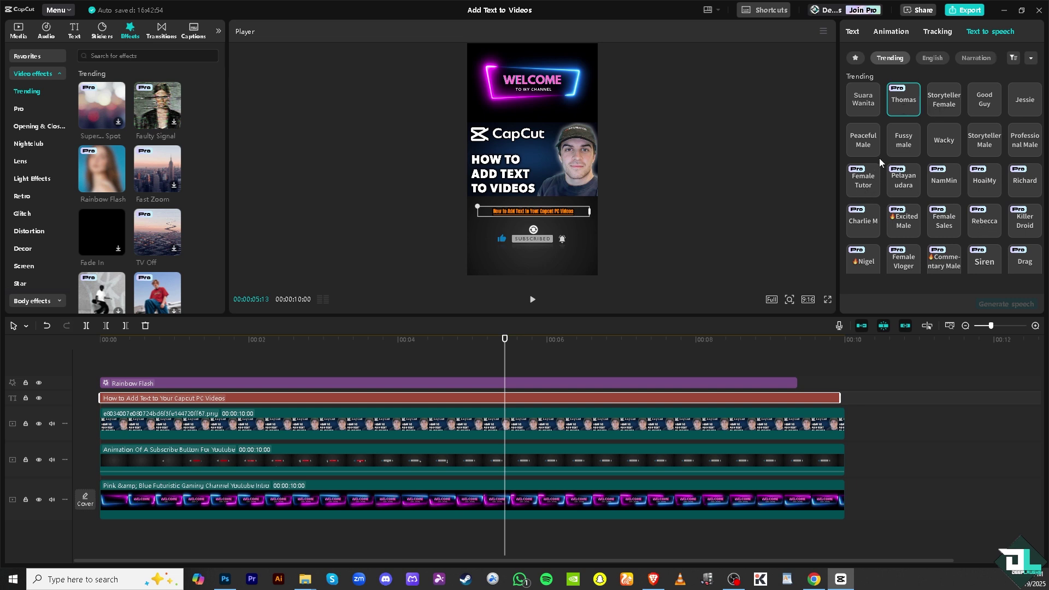
click(941, 139)
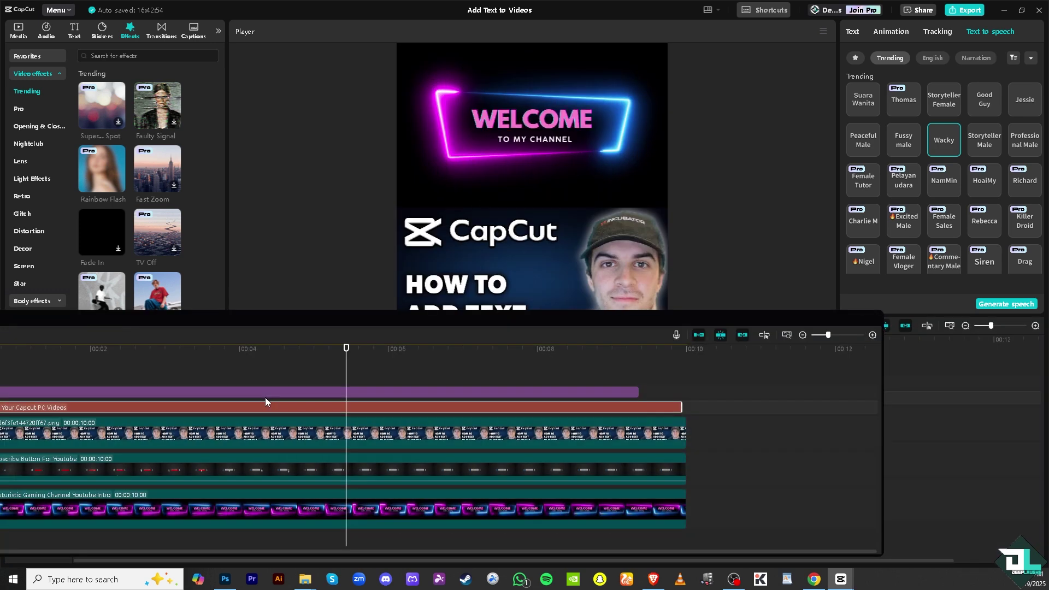
click(428, 383)
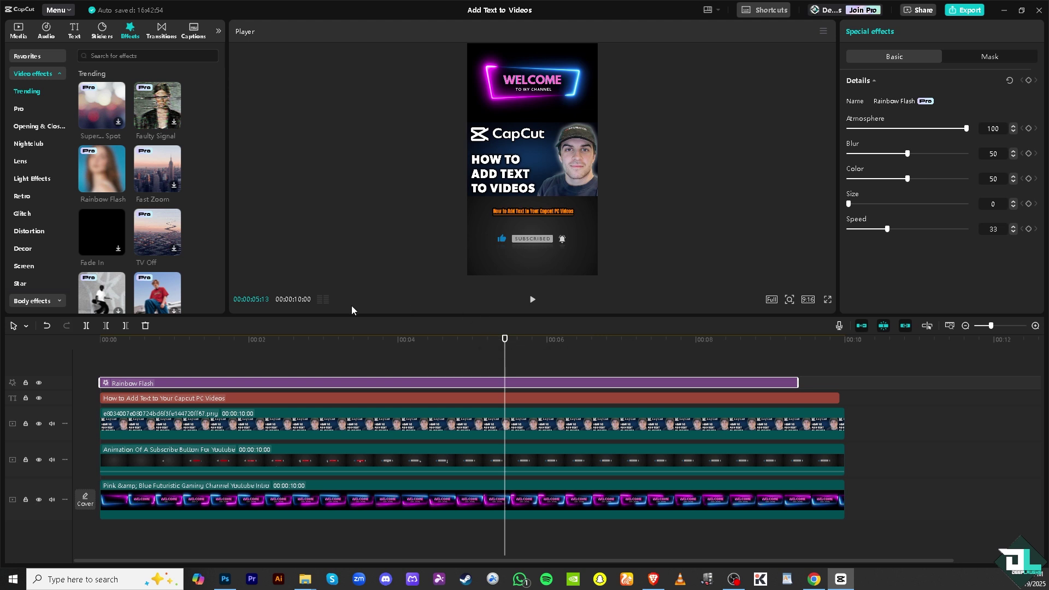
Step: Reselect the caption clip and play the video to review it
click(197, 398)
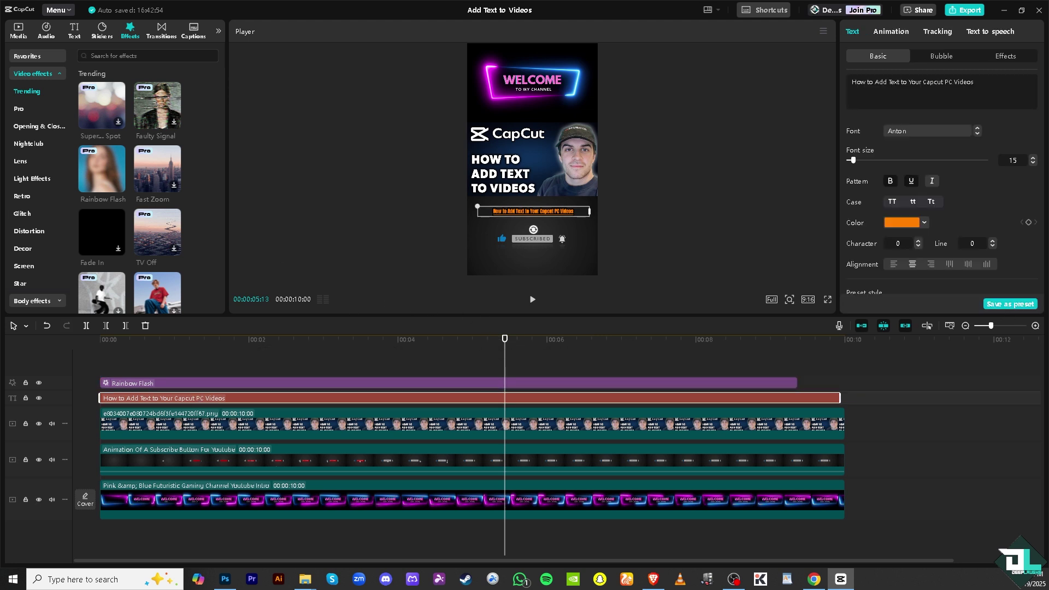
click(734, 579)
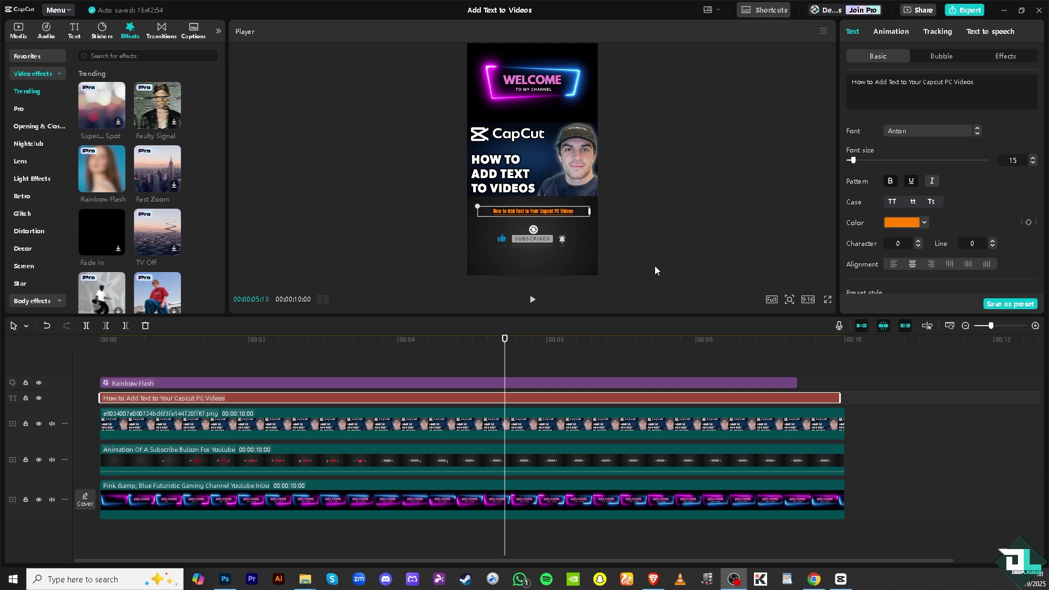
click(532, 299)
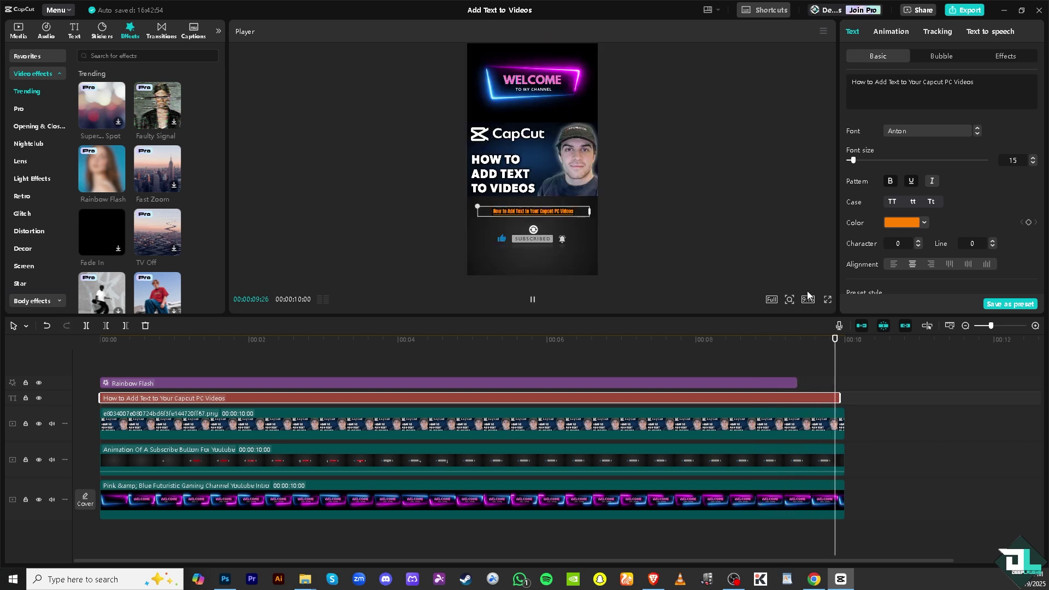
Step: Save the caption styling as a text preset named 'Deep Laug' and dismiss the brand kit notice
click(1024, 306)
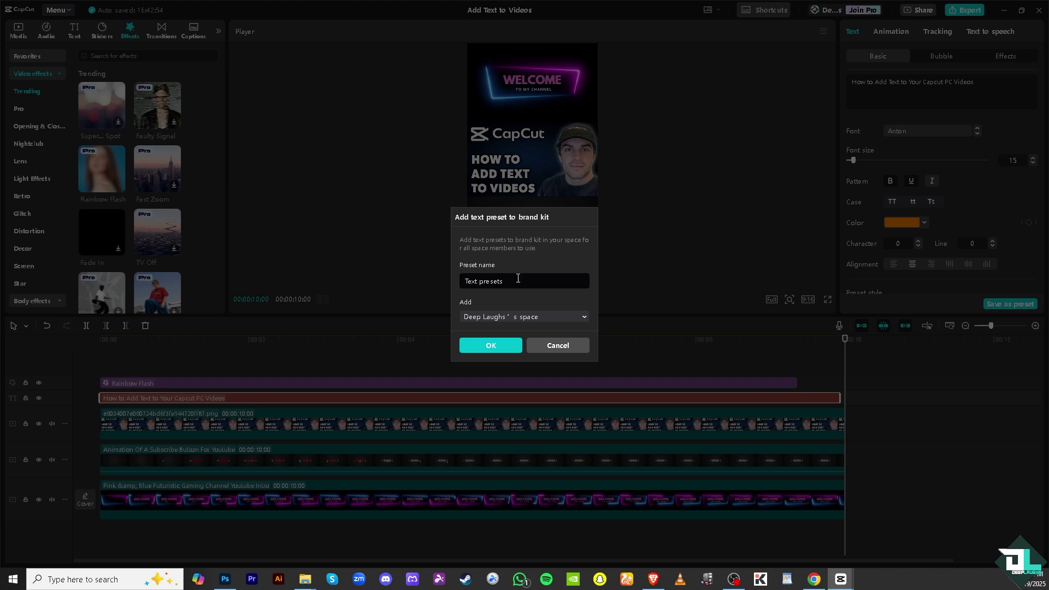
drag(518, 278, 413, 285)
text(Deep Laughs)
click(490, 346)
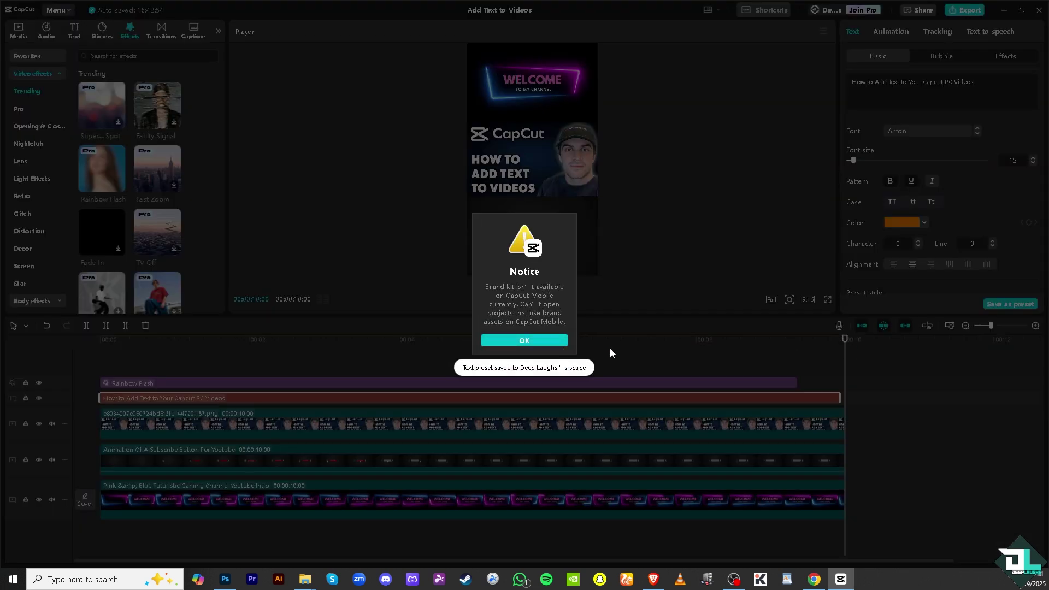
click(544, 341)
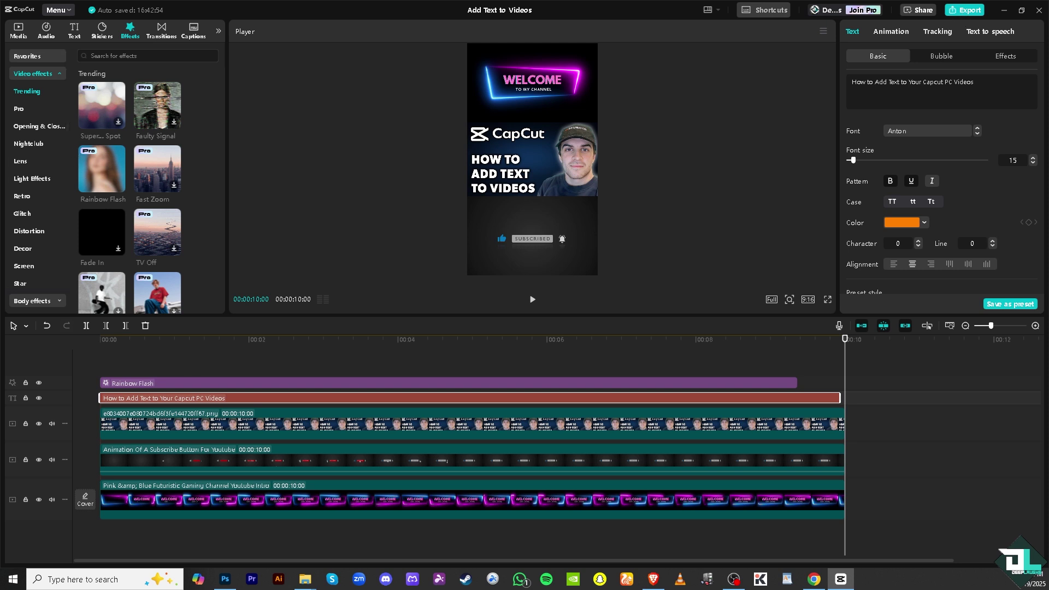
Step: Delete the Pro-only Rainbow Flash effect after the export attempt flags it
click(965, 10)
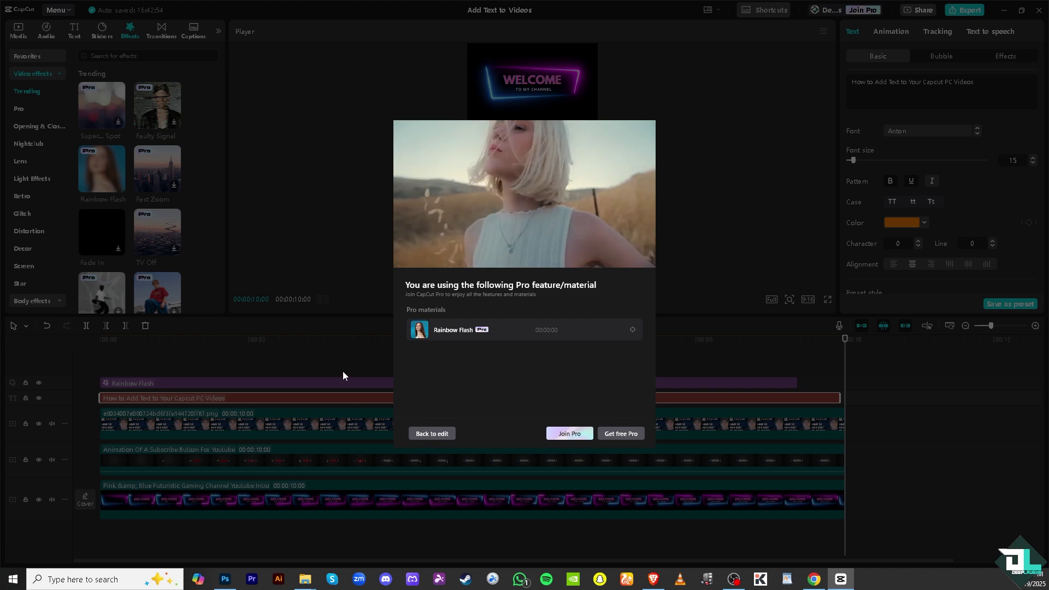
click(432, 435)
click(316, 383)
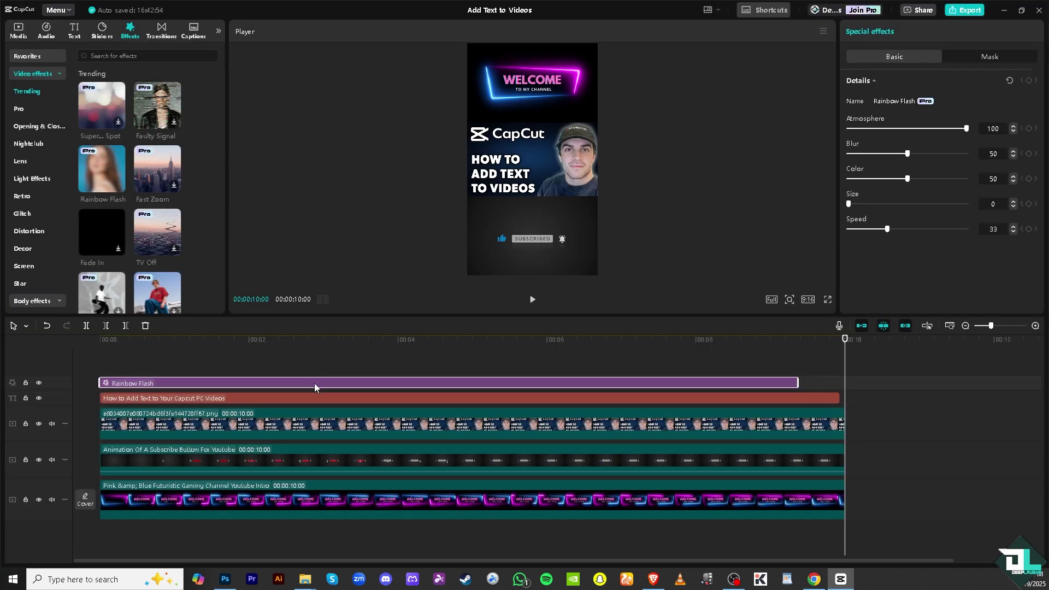
key(Delete)
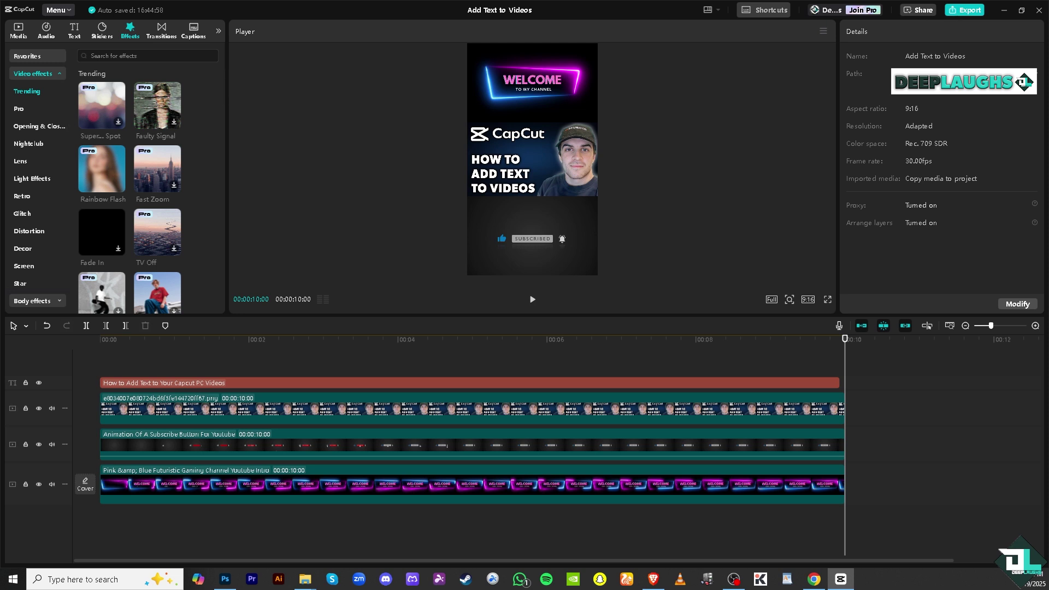
Step: Bring up the Export dialog and check the resolution options, keeping 1080P
click(964, 10)
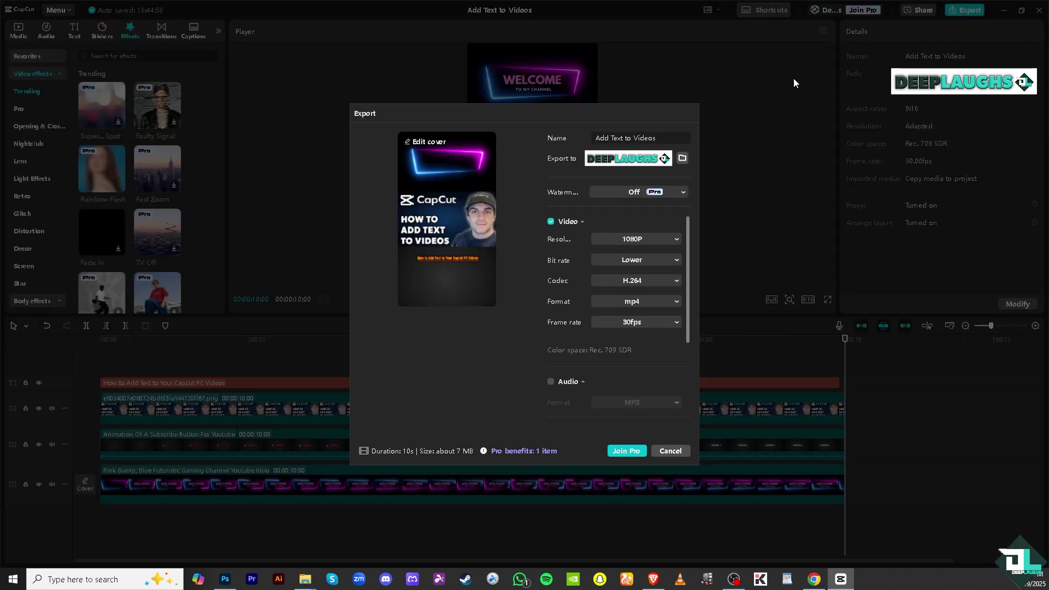
click(629, 240)
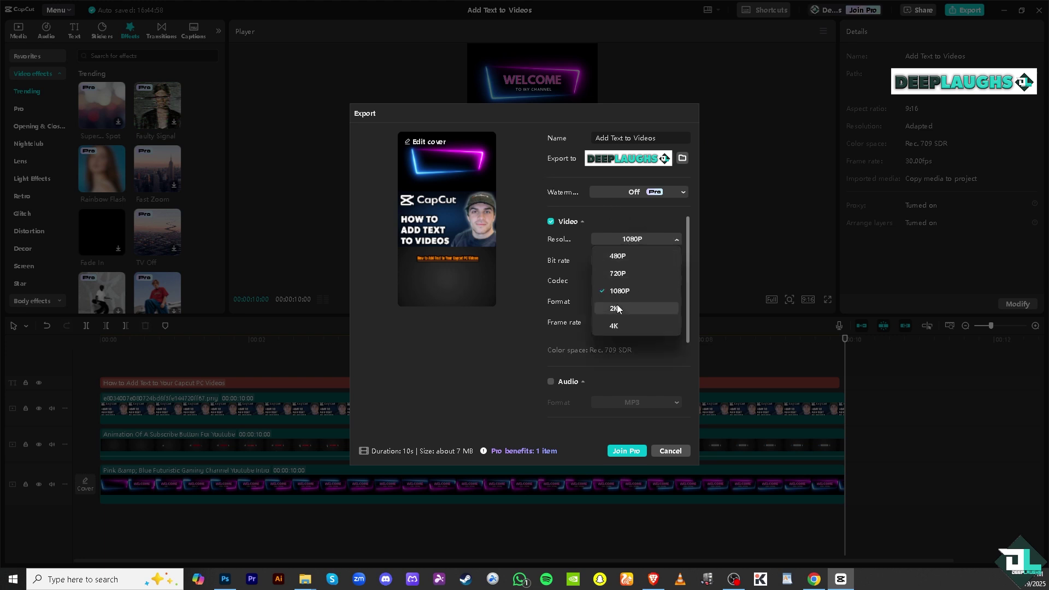
click(481, 366)
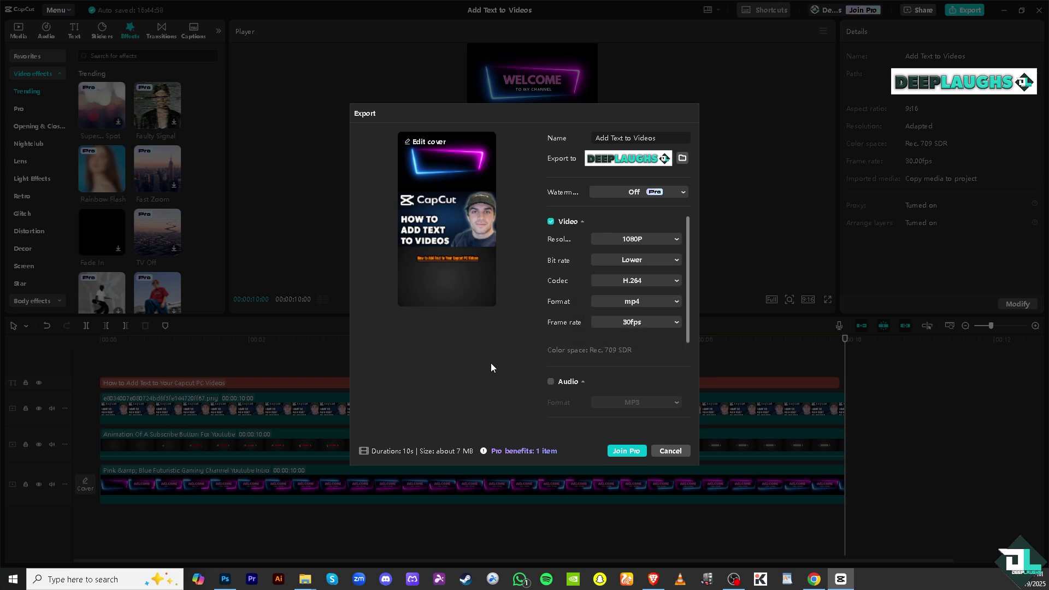